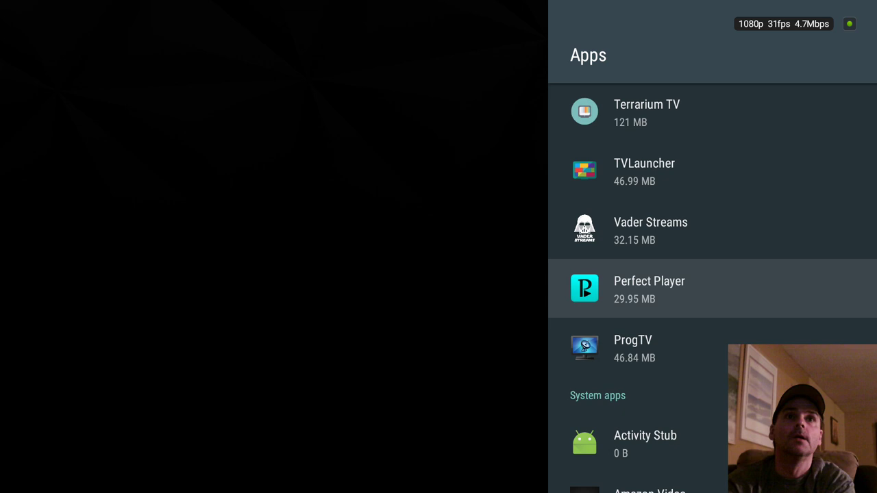
# Launch Perfect Player from its app info page and turn off the camera in the NVIDIA share overlay.
pyautogui.press('Return')
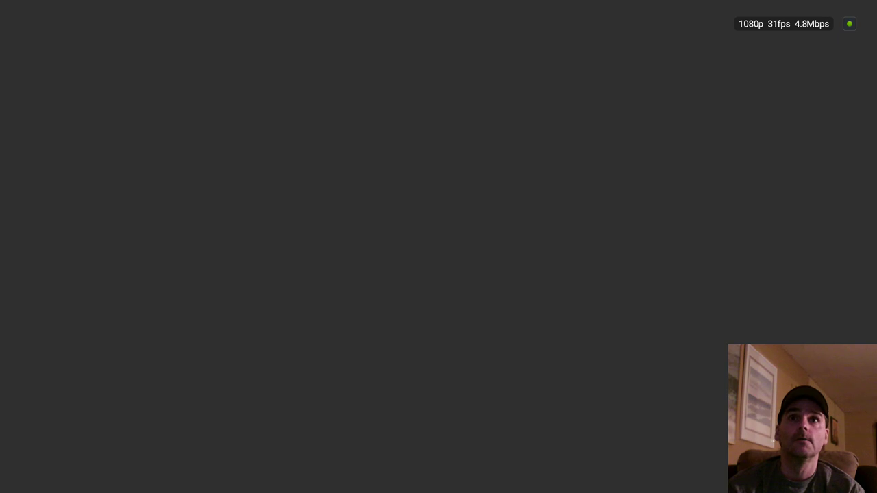
pyautogui.hotkey('alt', 'z')
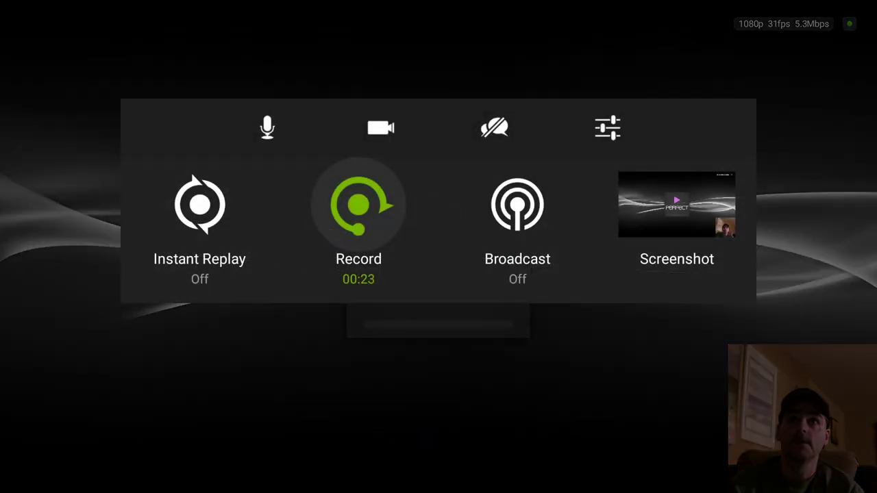
pyautogui.press('Up')
pyautogui.press('Return')
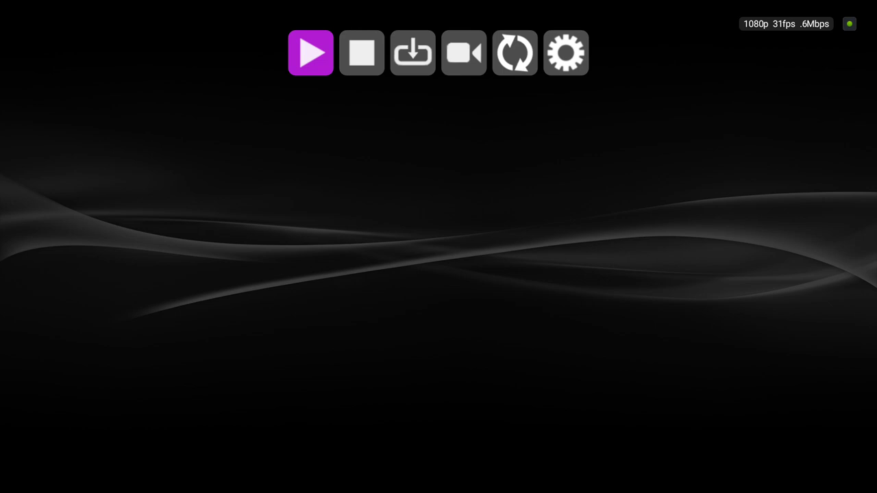
# Open General > Playlist settings and enter the provider's jestmedia.ddns.net M3U stream URL.
pyautogui.press('Right')
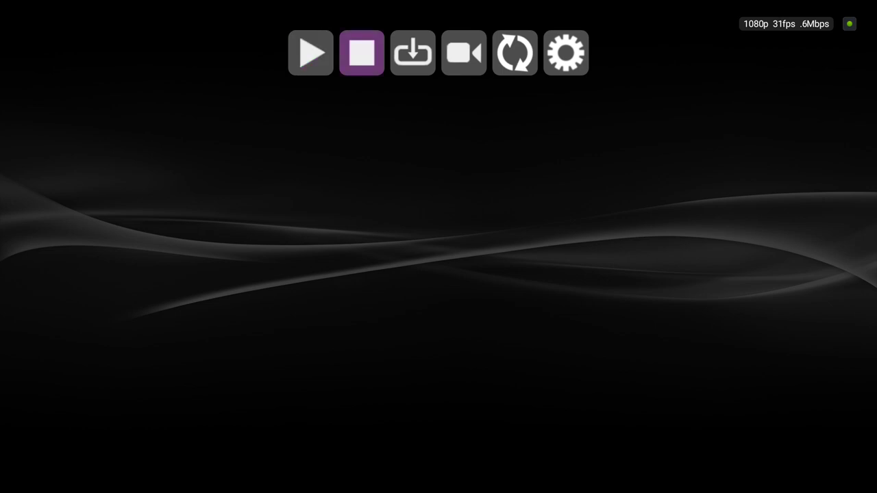
pyautogui.press('Right')
pyautogui.press('Right')
pyautogui.press('Return')
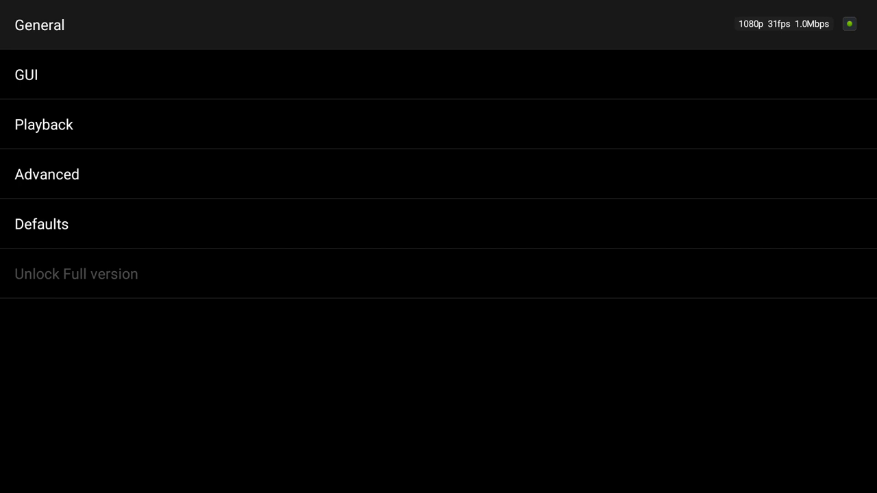
pyautogui.press('Return')
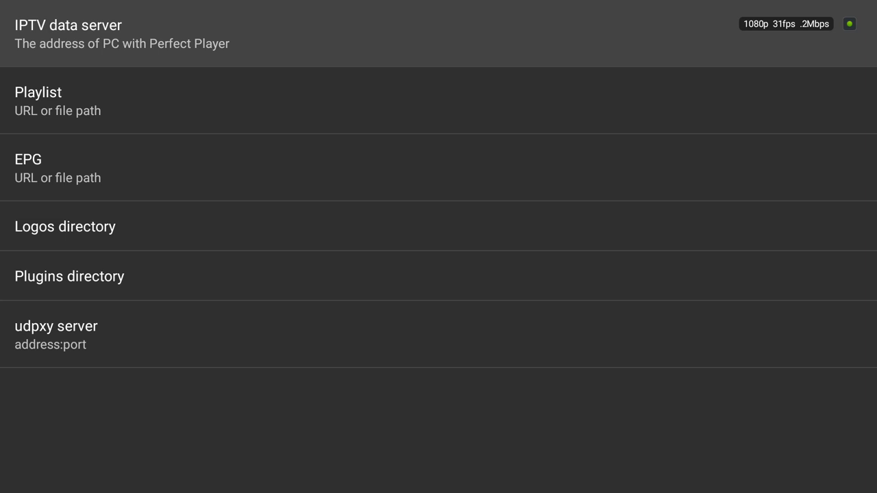
pyautogui.press('Down')
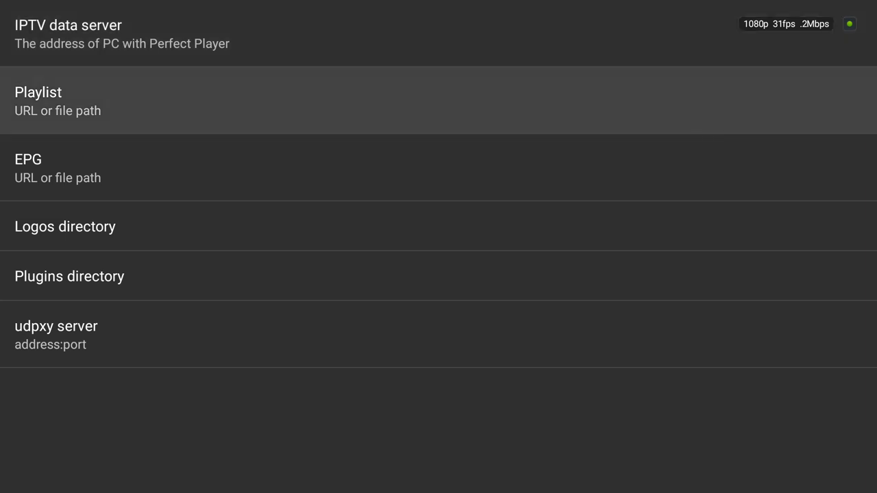
pyautogui.press('Return')
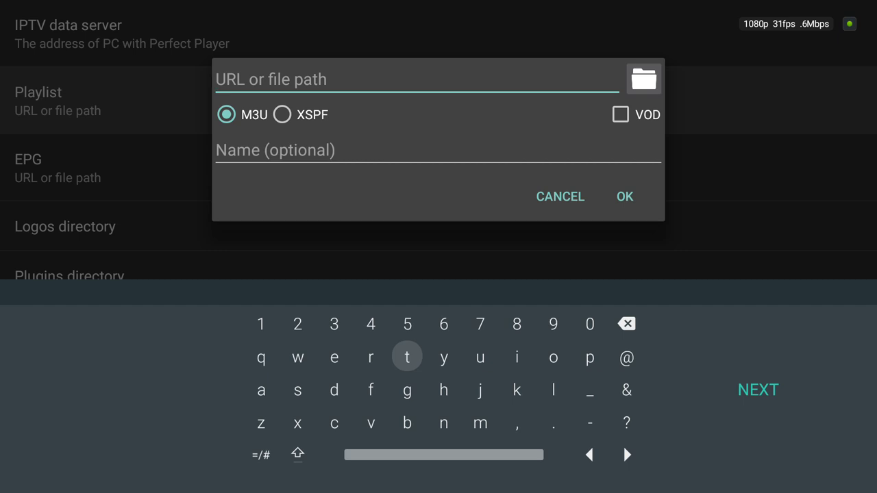
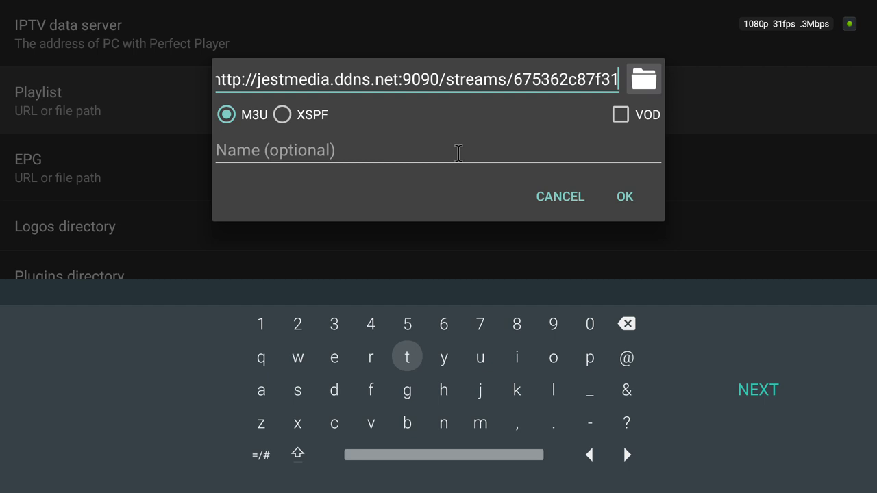
# Name the playlist 'JestMedia' and save it as Playlist 1.
pyautogui.click(458, 150)
pyautogui.write('J')
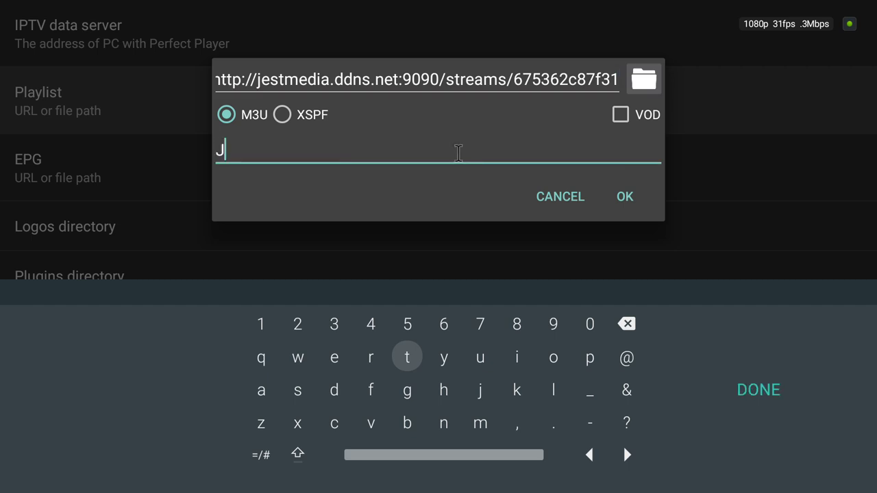
pyautogui.write('estMedia')
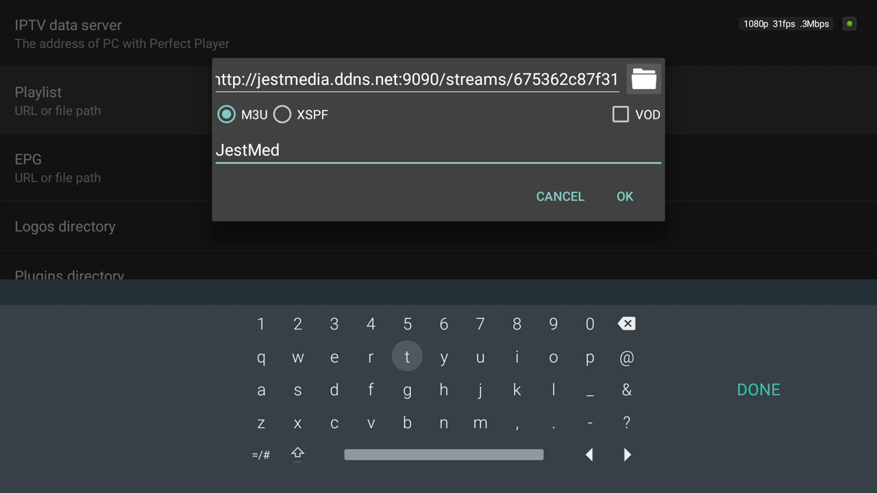
pyautogui.click(633, 202)
pyautogui.press('Down')
pyautogui.press('Down')
pyautogui.press('Down')
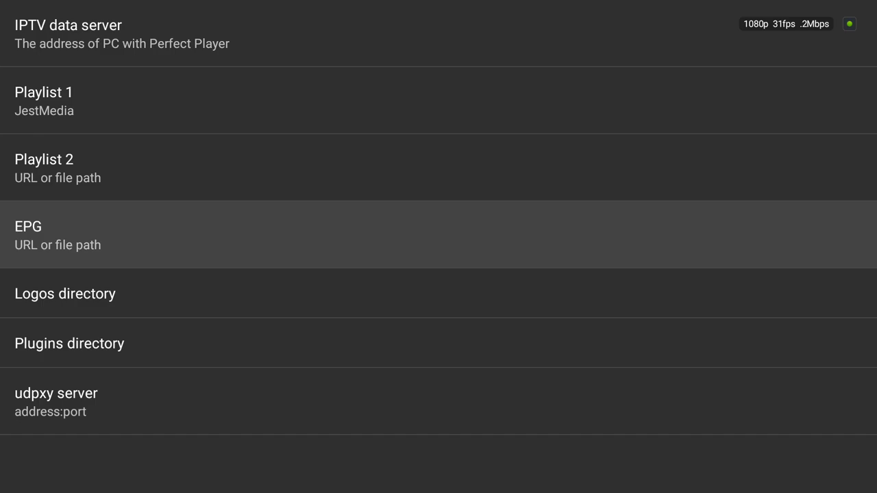
# Open the EPG entry and type the provider's jestmedia.ddns.net XMLTV guide URL.
pyautogui.press('Return')
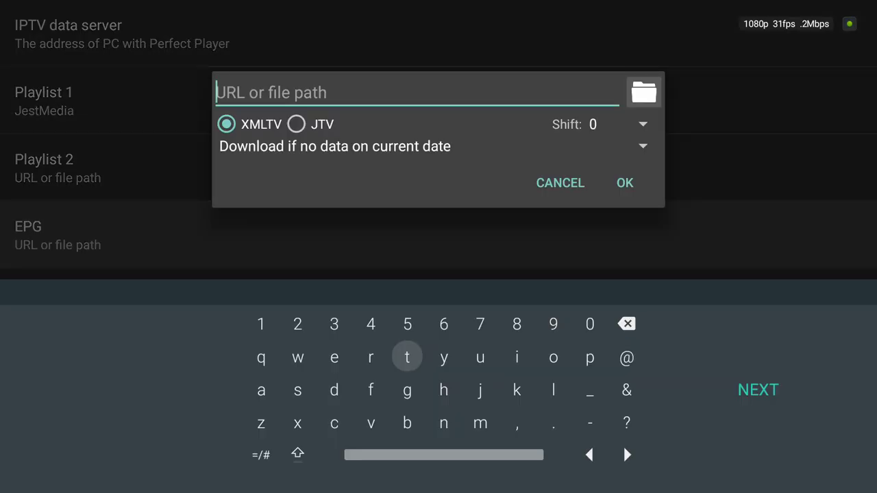
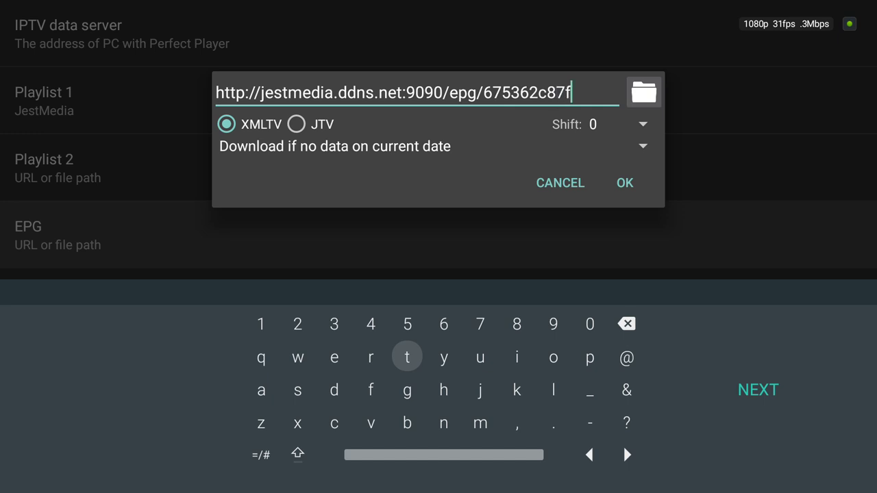
# Set the guide to 'Download at each update' and save it as EPG 1.
pyautogui.click(477, 155)
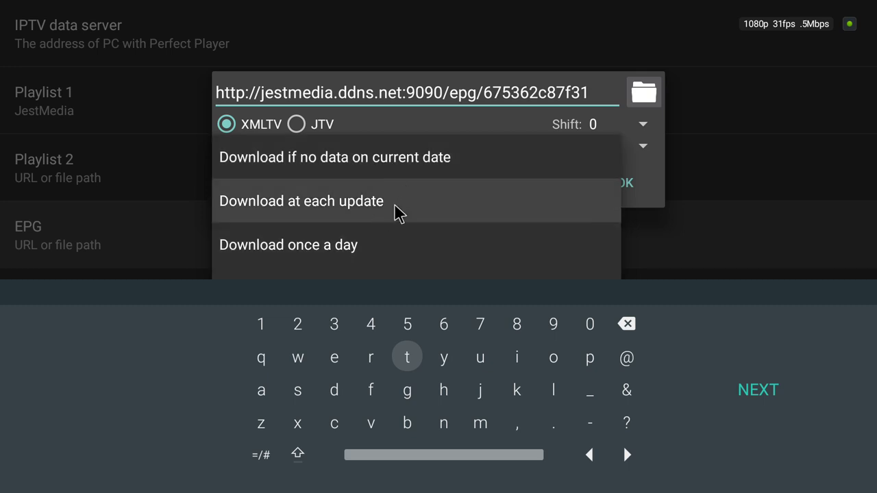
pyautogui.click(397, 213)
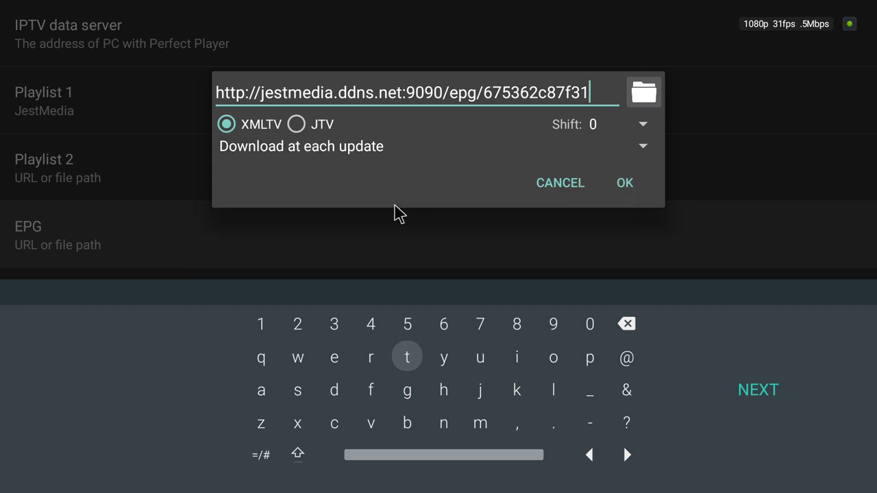
pyautogui.click(623, 181)
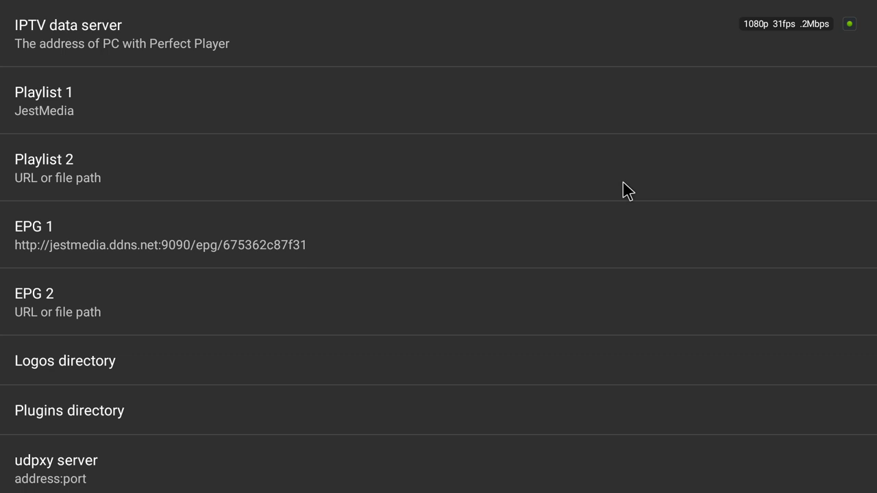
# Change the Playback decoder setting from Auto to Hardware.
pyautogui.press('Escape')
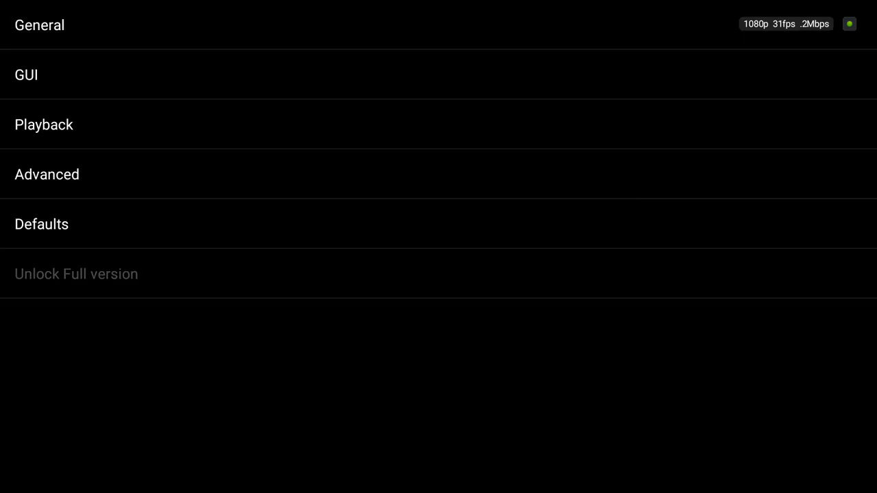
pyautogui.press('Down')
pyautogui.press('Down')
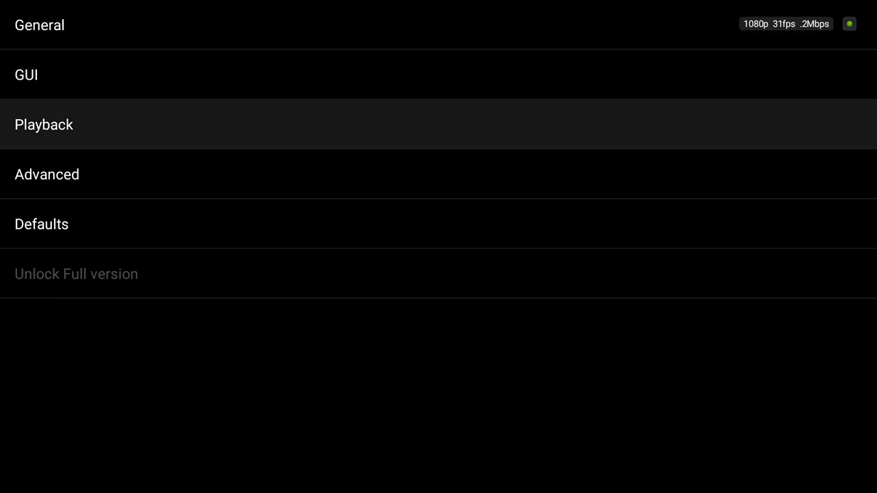
pyautogui.press('Return')
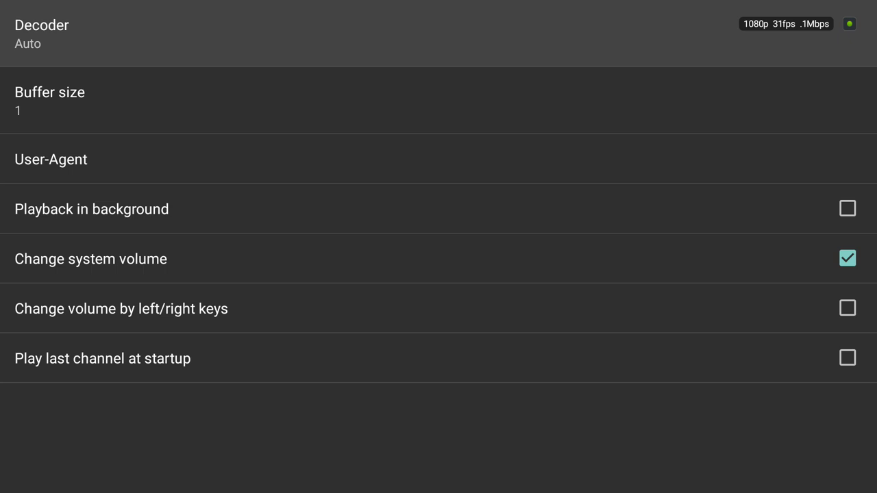
pyautogui.press('Return')
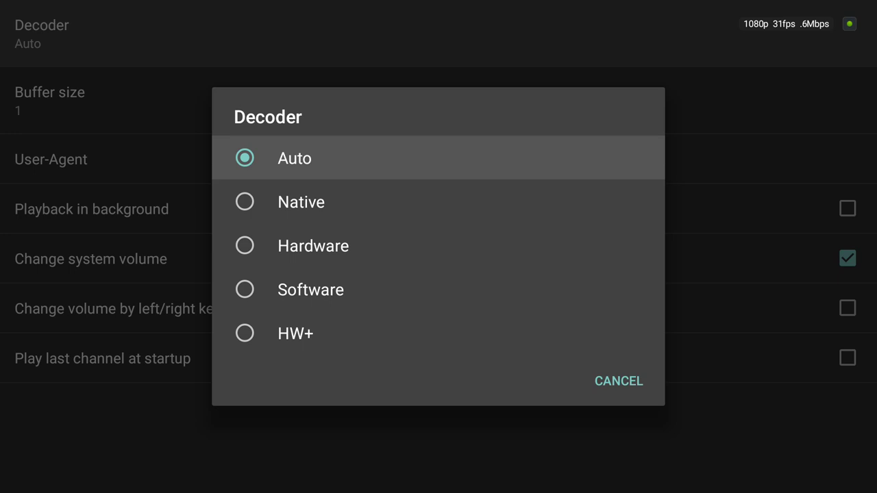
pyautogui.press('Down')
pyautogui.press('Down')
pyautogui.press('Return')
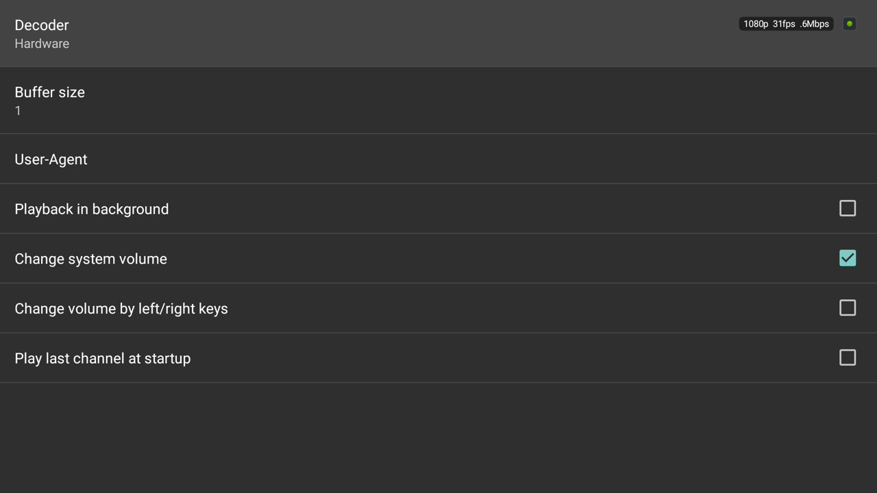
# Exit settings to the All channels list and open BBC ONE HD's context menu.
pyautogui.press('Escape')
pyautogui.press('Escape')
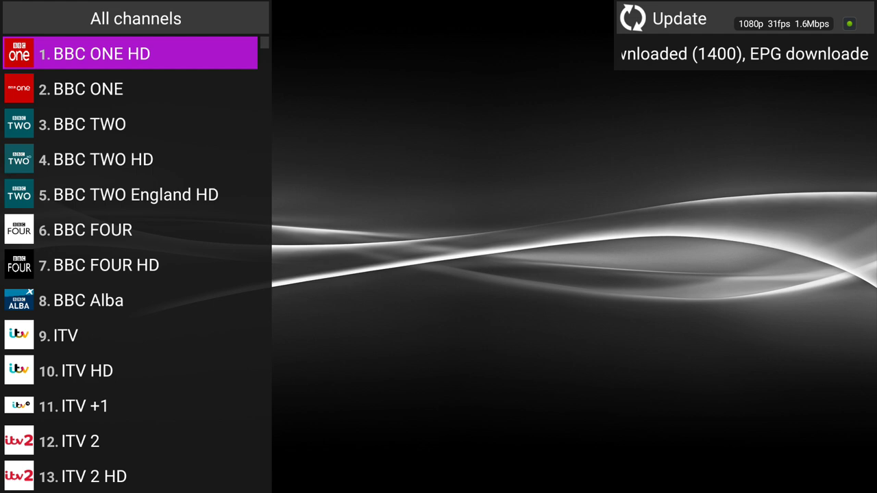
pyautogui.press('Menu')
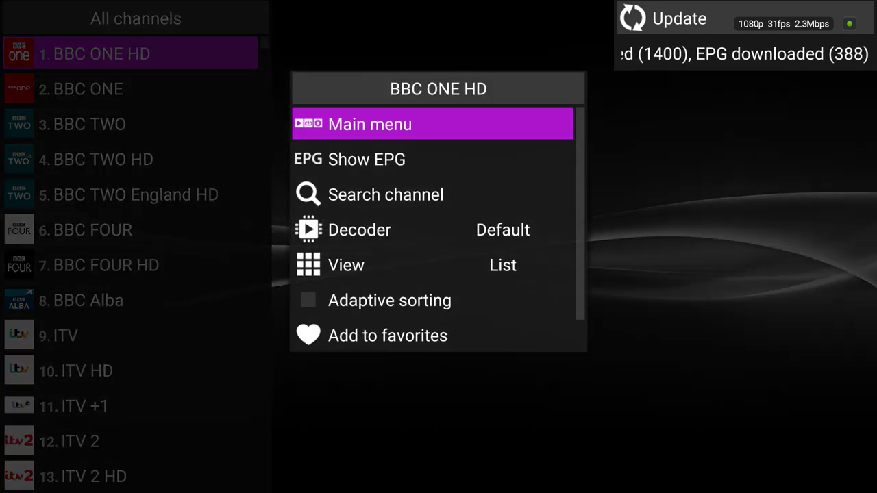
# Choose Show EPG from the BBC ONE HD menu to display the guide grid.
pyautogui.press('Down')
pyautogui.press('Return')
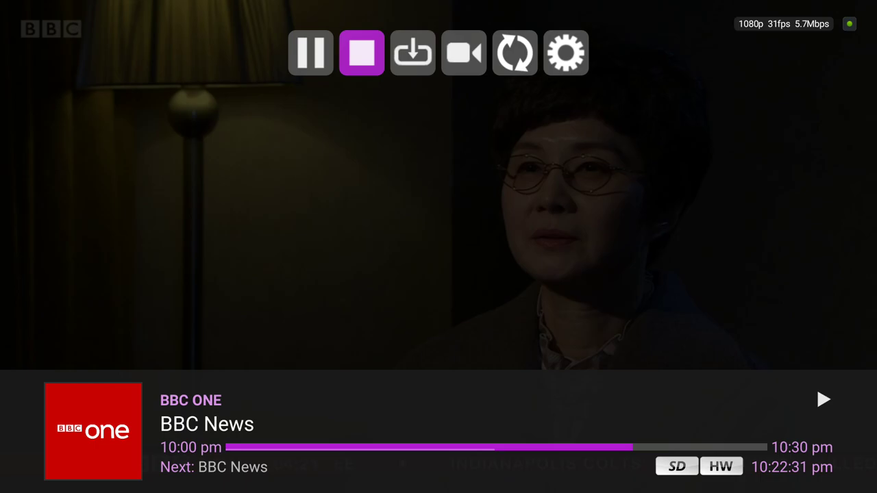
pyautogui.press('Return')
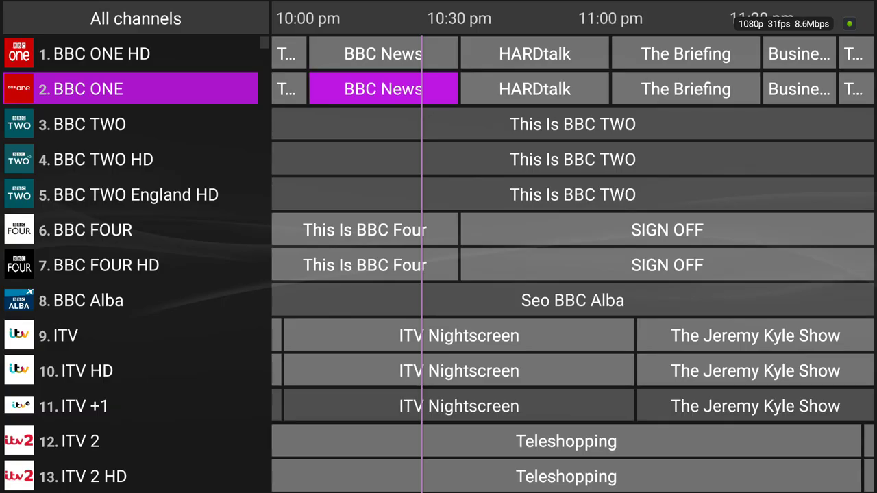
# Bring up BBC ONE's playback controls, channel options and settings, then return to the guide.
pyautogui.press('Menu')
pyautogui.press('Escape')
pyautogui.press('Right')
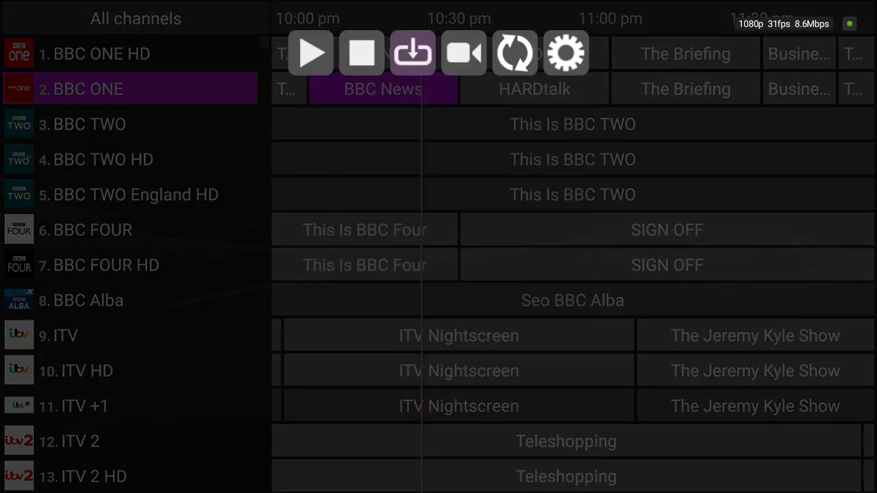
pyautogui.press('Right')
pyautogui.press('Return')
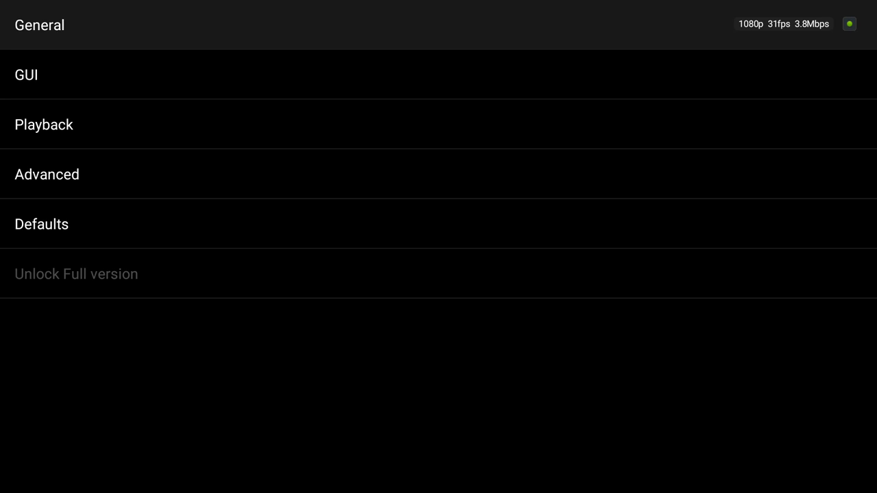
pyautogui.press('Escape')
# Step through the channel groups from Entertainment UK past News, Sports and Live Events onward.
pyautogui.press('Left')
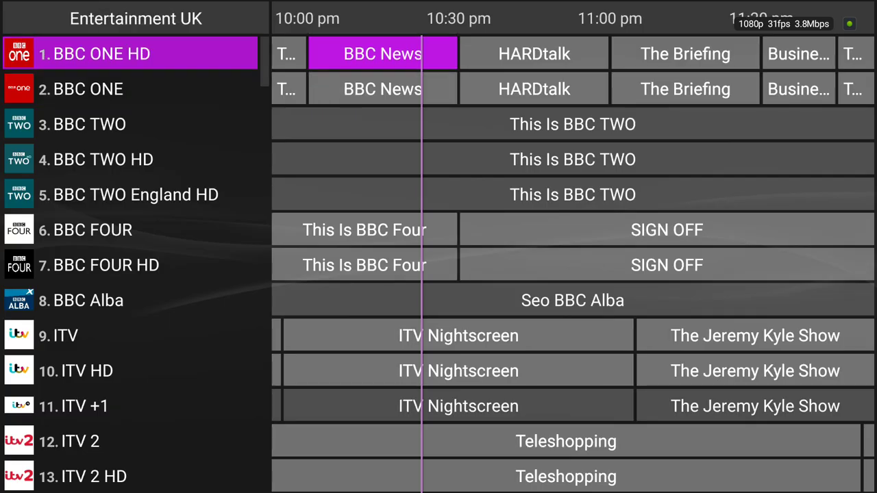
pyautogui.press('Left')
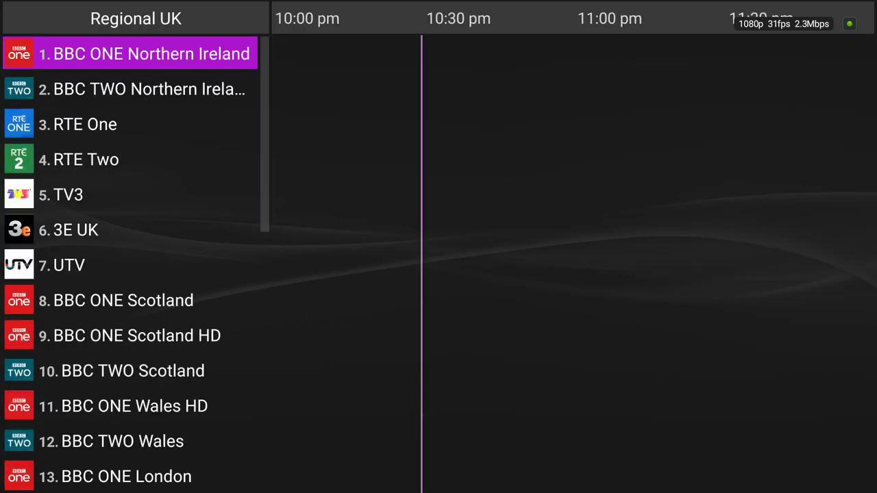
pyautogui.press('Left')
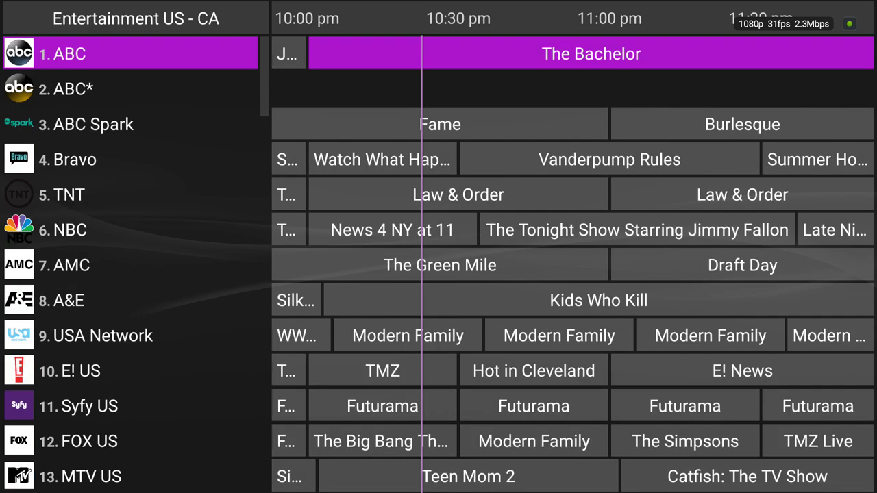
pyautogui.press('Left')
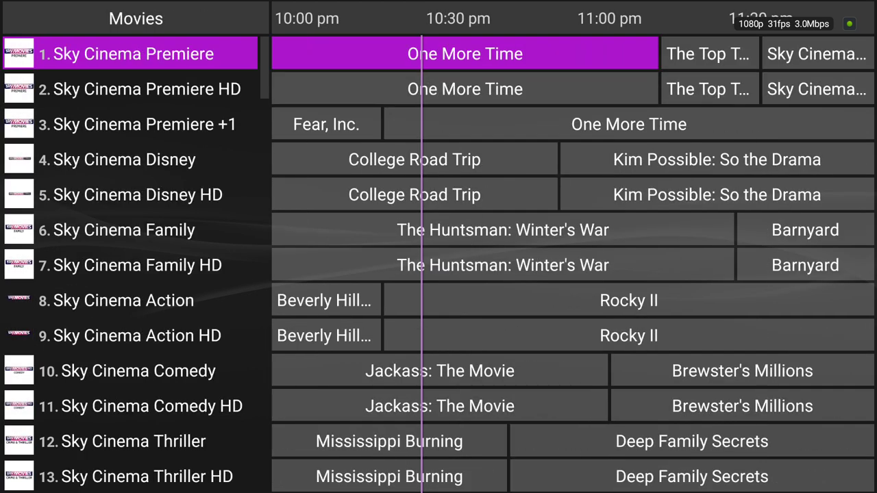
pyautogui.press('Left')
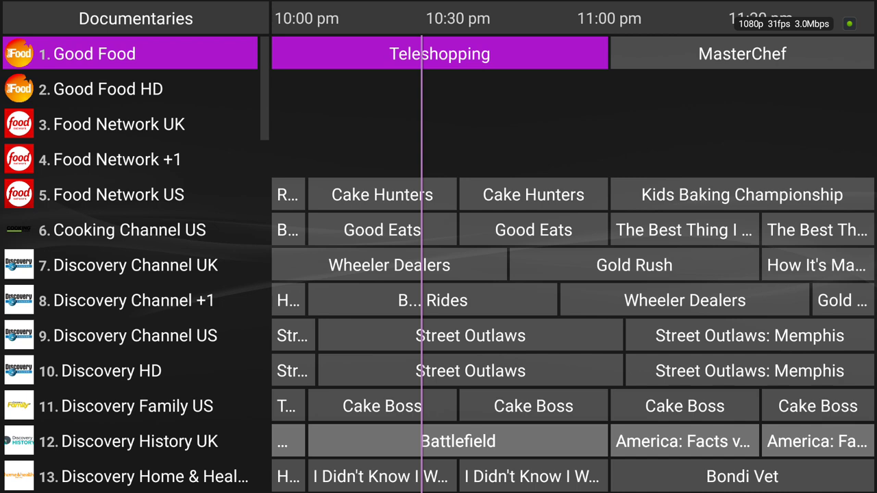
pyautogui.press('Left')
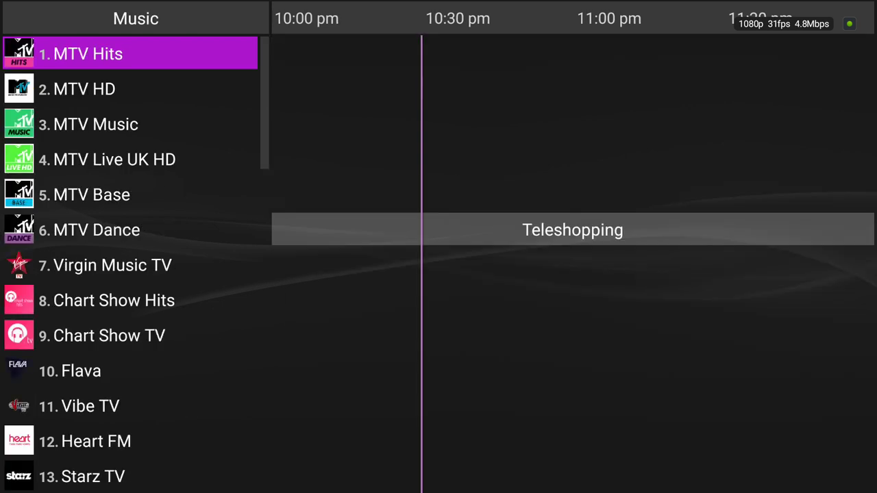
pyautogui.press('Left')
pyautogui.press('Left')
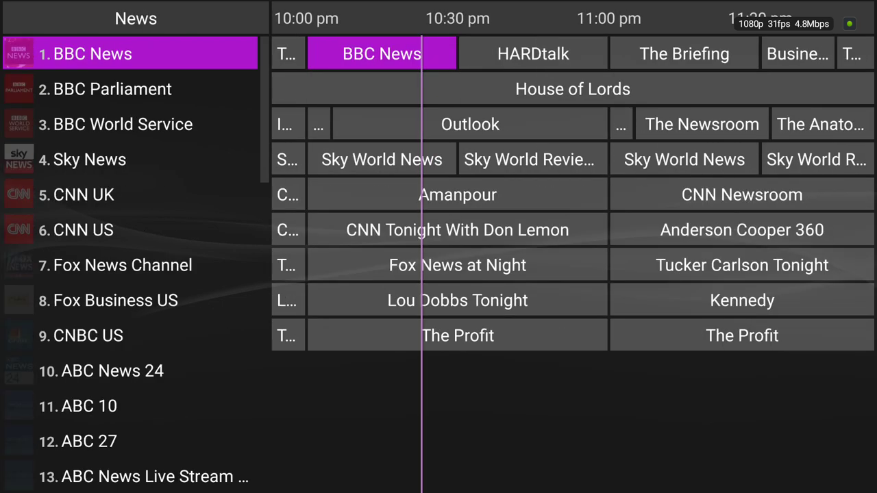
pyautogui.press('Left')
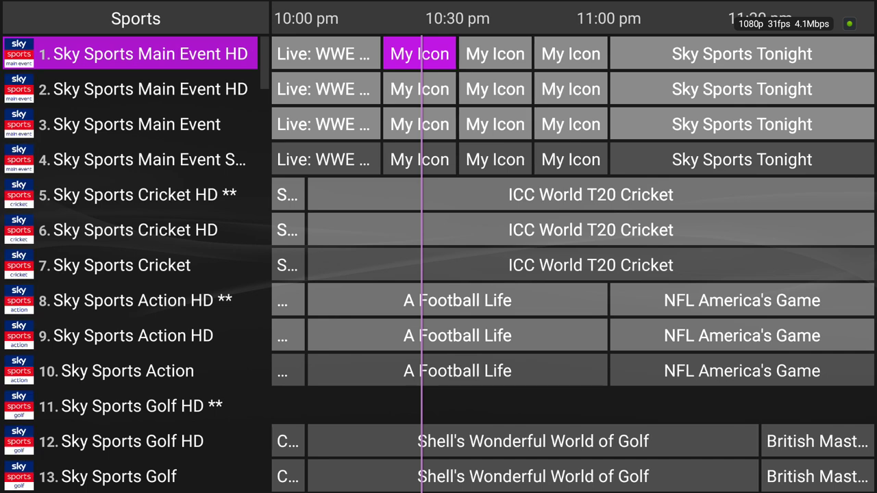
pyautogui.press('Left')
pyautogui.press('Left')
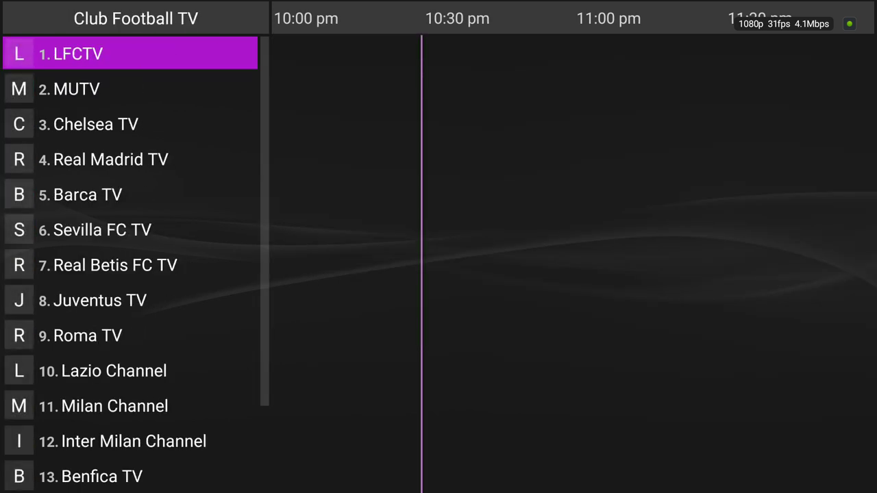
pyautogui.press('Left')
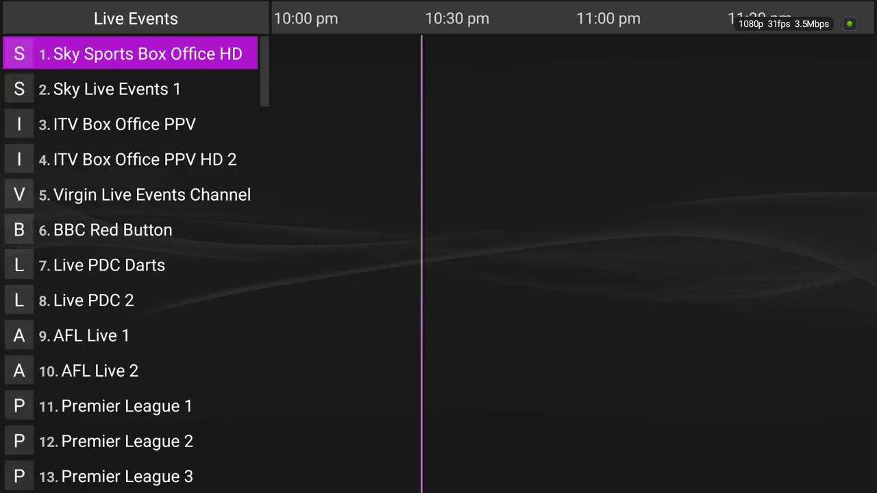
pyautogui.press('Left')
pyautogui.press('Left')
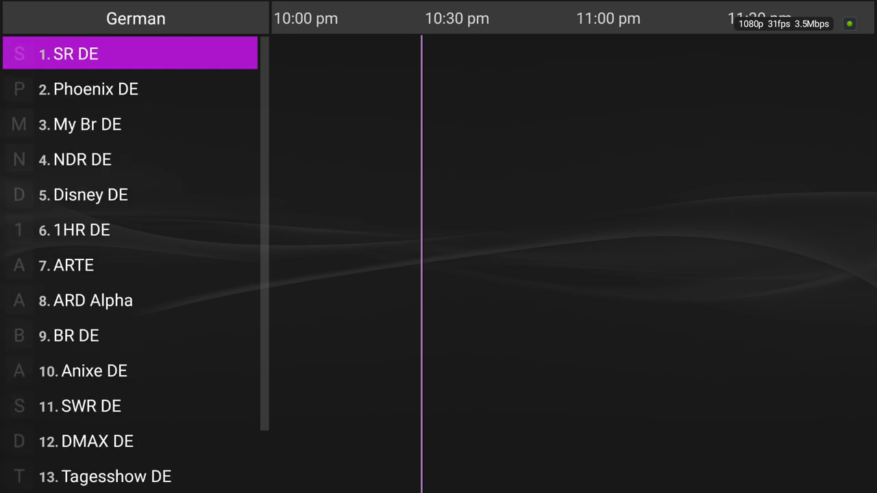
pyautogui.press('Left')
pyautogui.press('Left')
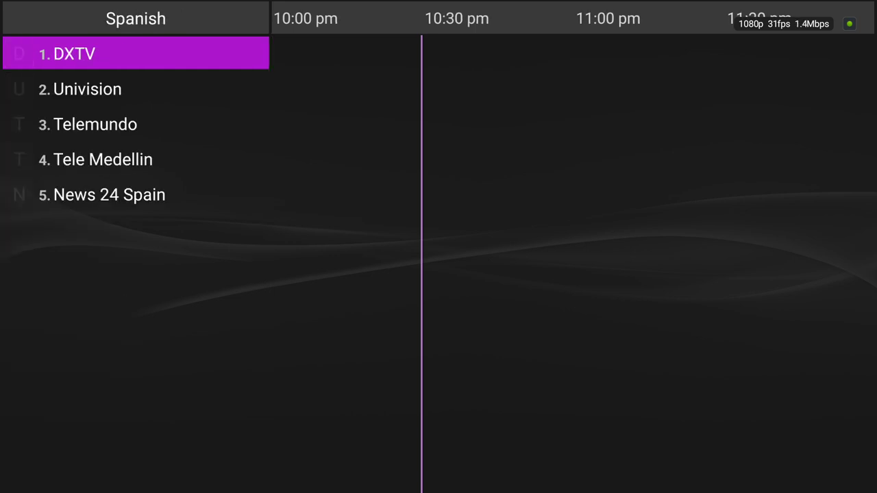
pyautogui.press('Left')
pyautogui.press('Left')
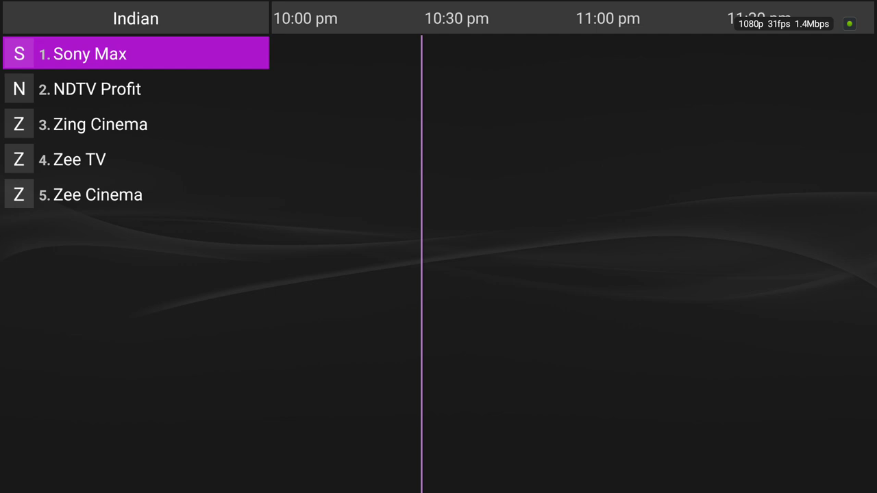
# Enable 'Show channels groups as folders' in the GUI settings.
pyautogui.press('Menu')
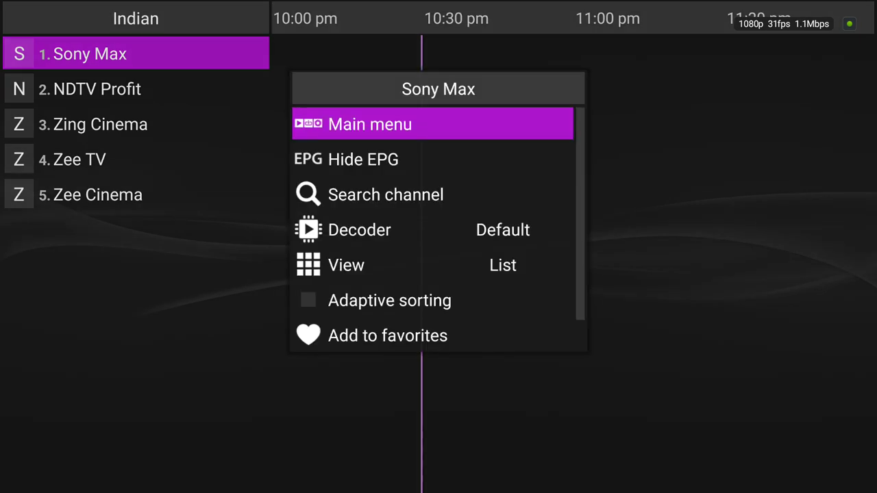
pyautogui.press('Return')
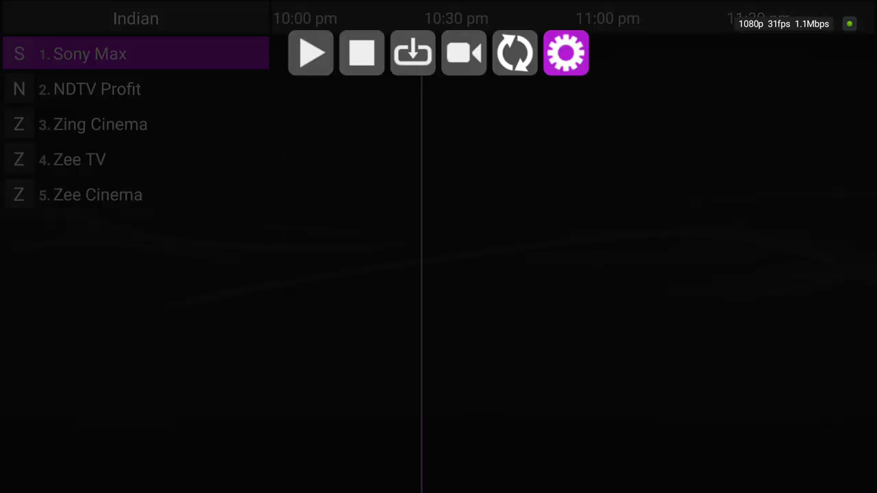
pyautogui.press('Return')
pyautogui.press('Down')
pyautogui.press('Down')
pyautogui.press('Down')
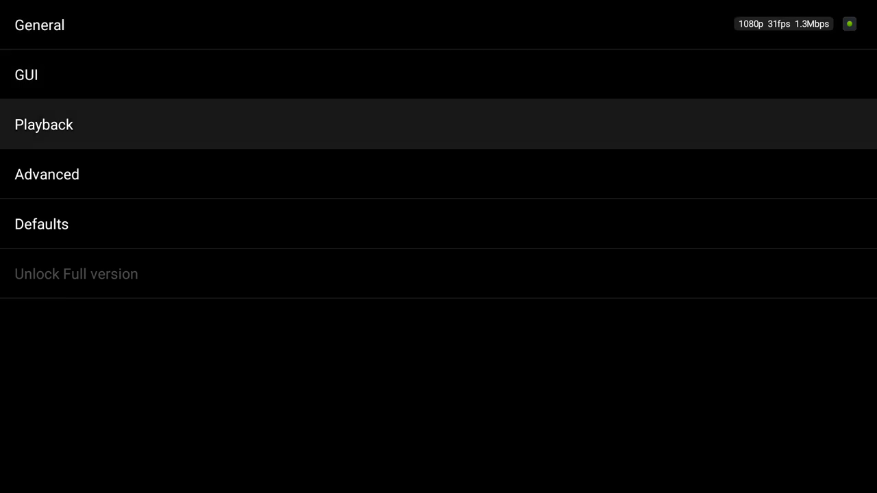
pyautogui.press('Up')
pyautogui.press('Up')
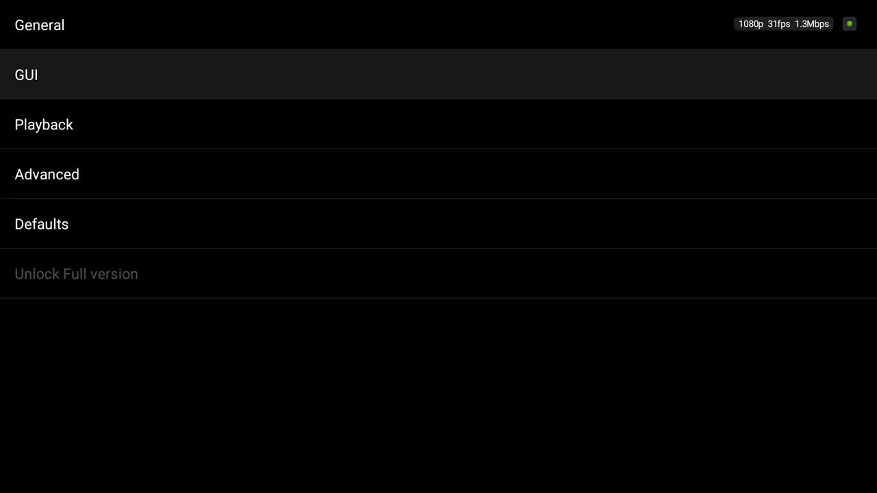
pyautogui.press('Return')
pyautogui.press('Down')
pyautogui.press('Down')
pyautogui.press('Down')
pyautogui.press('Down')
pyautogui.press('Down')
pyautogui.press('Down')
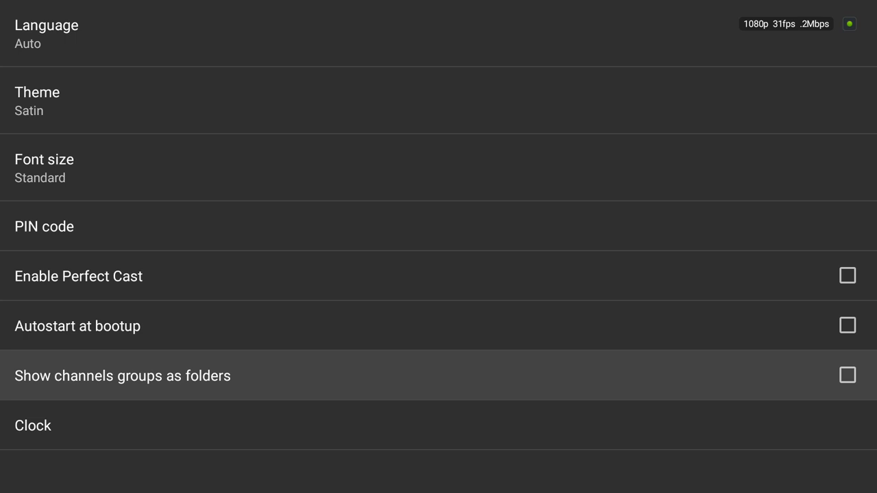
pyautogui.press('Return')
# Enable Groups management mode in Advanced settings and return to the channel list.
pyautogui.press('Escape')
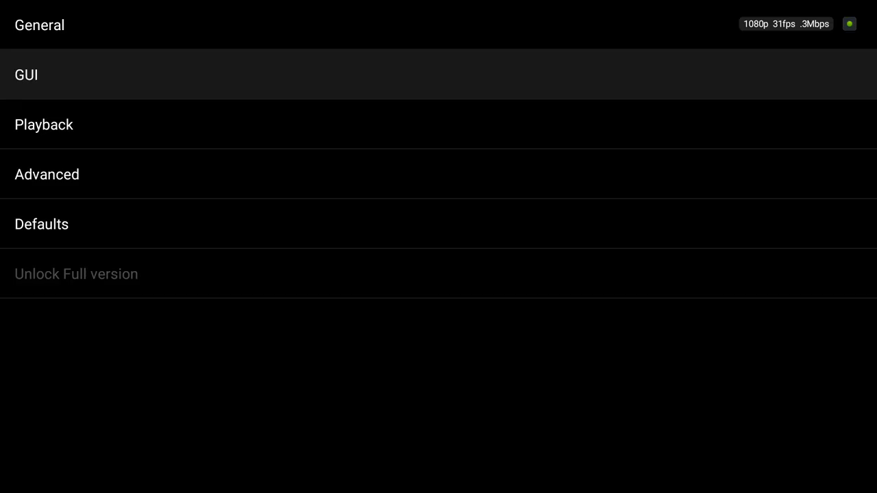
pyautogui.press('Down')
pyautogui.press('Down')
pyautogui.press('Return')
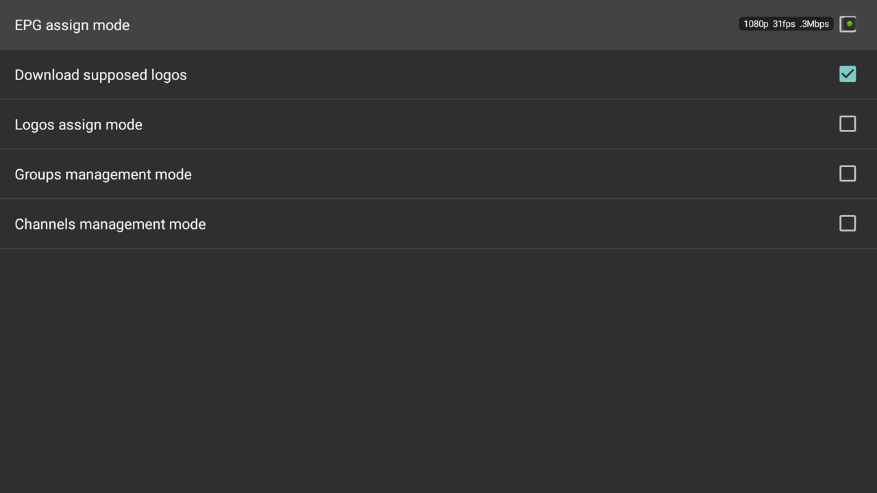
pyautogui.press('Down')
pyautogui.press('Down')
pyautogui.press('Down')
pyautogui.press('Return')
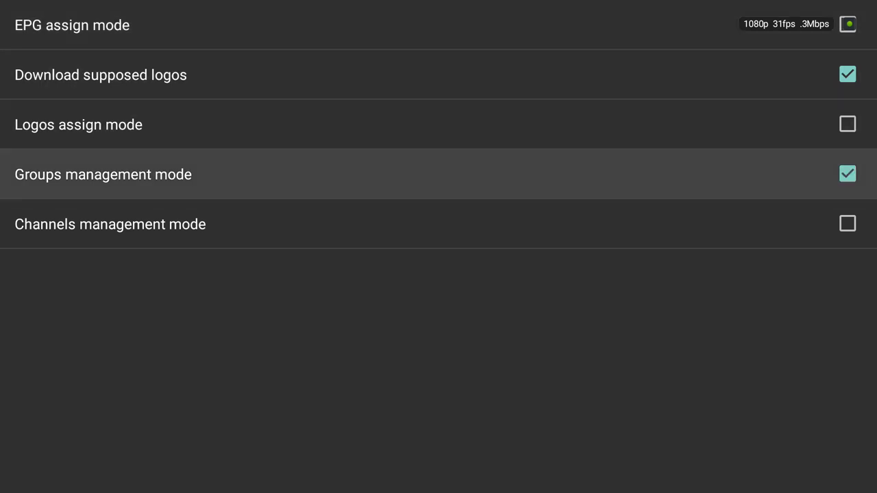
pyautogui.press('Escape')
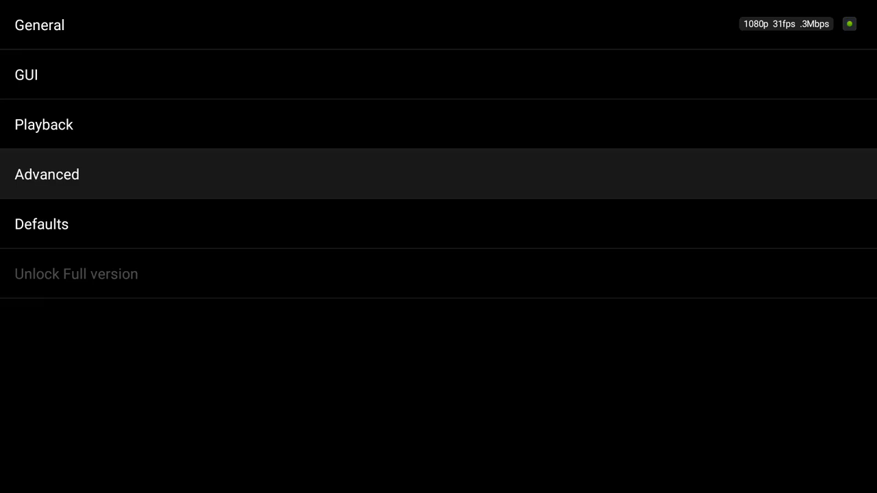
pyautogui.press('Escape')
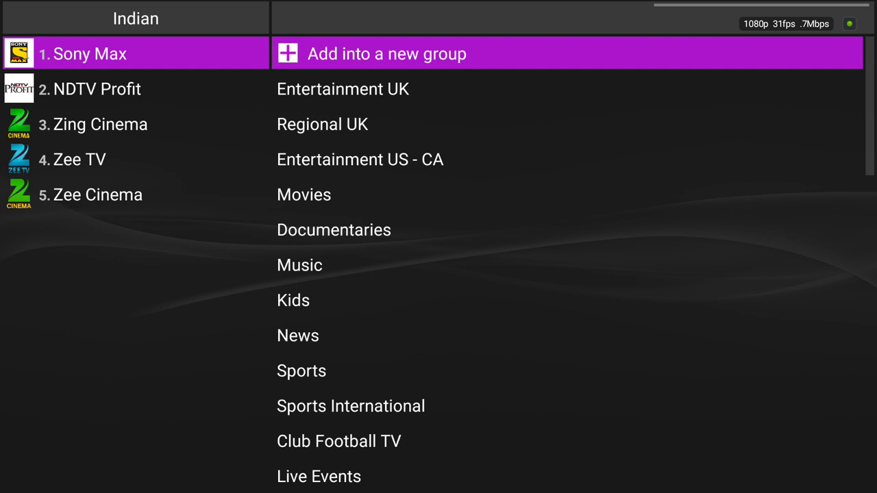
# Switch the left list to all channel groups and move up toward German.
pyautogui.press('Up')
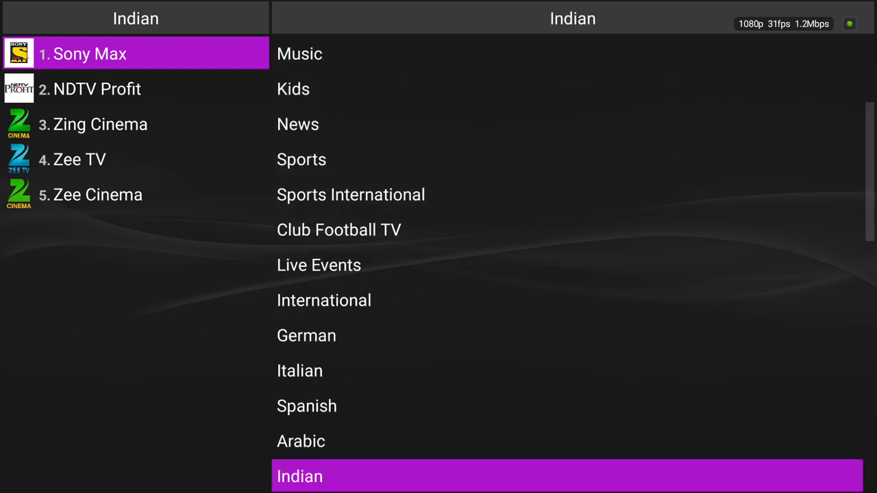
pyautogui.press('Return')
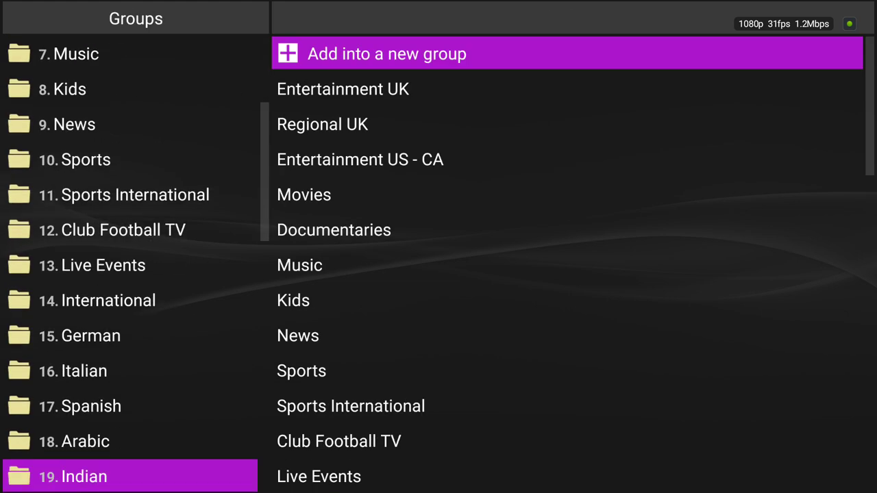
pyautogui.press('Up')
pyautogui.press('Up')
pyautogui.press('Up')
pyautogui.press('Up')
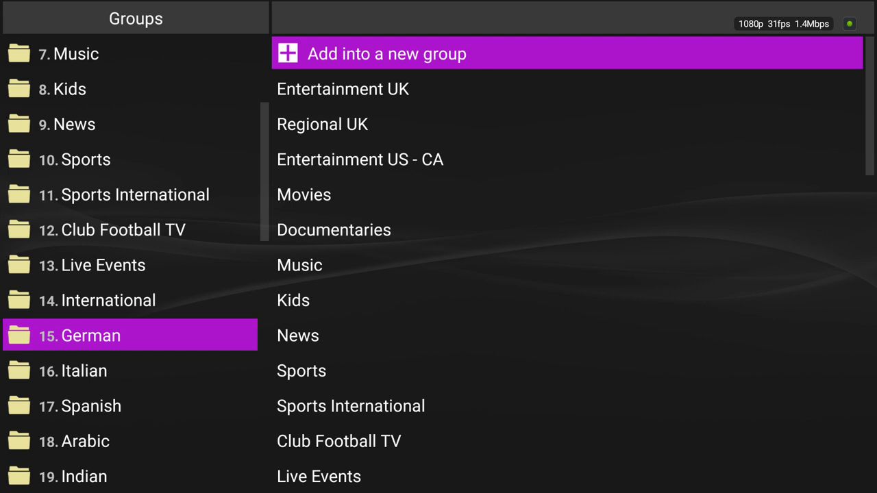
pyautogui.press('Up')
# Settle the selection on the '14. International' group.
pyautogui.press('Up')
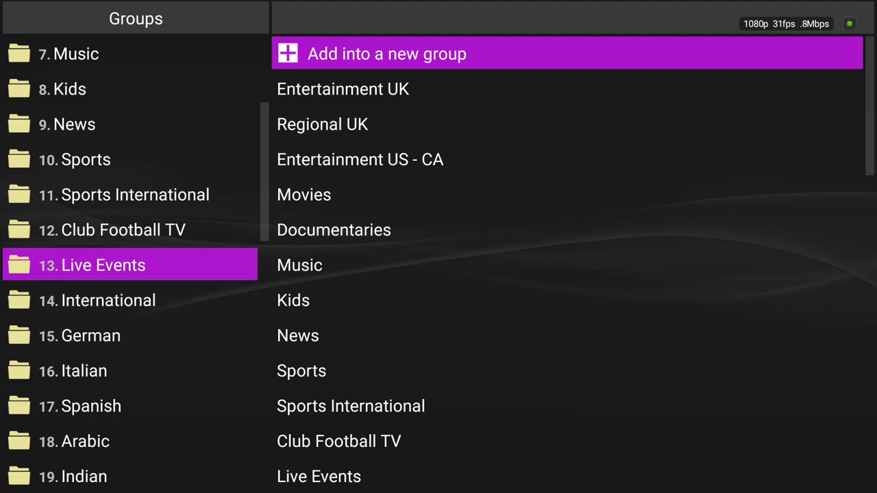
pyautogui.press('Down')
pyautogui.press('Up')
pyautogui.press('Down')
pyautogui.press('Up')
pyautogui.press('Down')
pyautogui.press('Up')
pyautogui.press('Down')
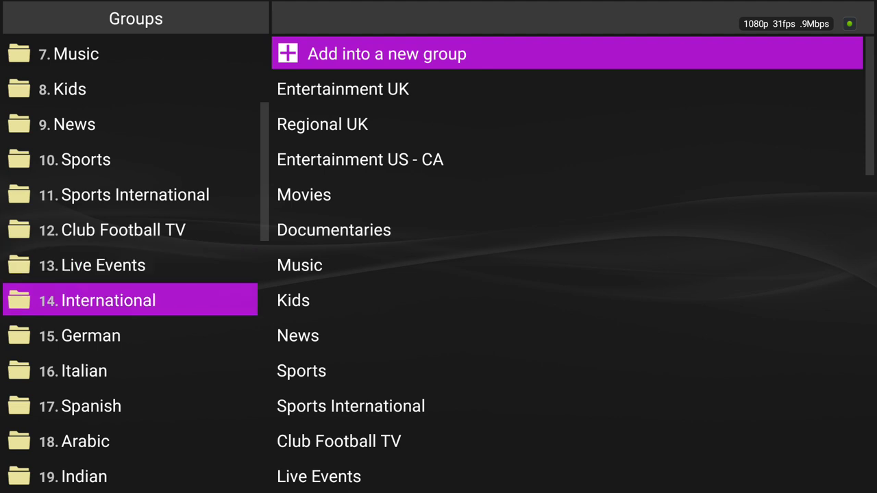
pyautogui.press('Up')
pyautogui.press('Down')
pyautogui.press('Up')
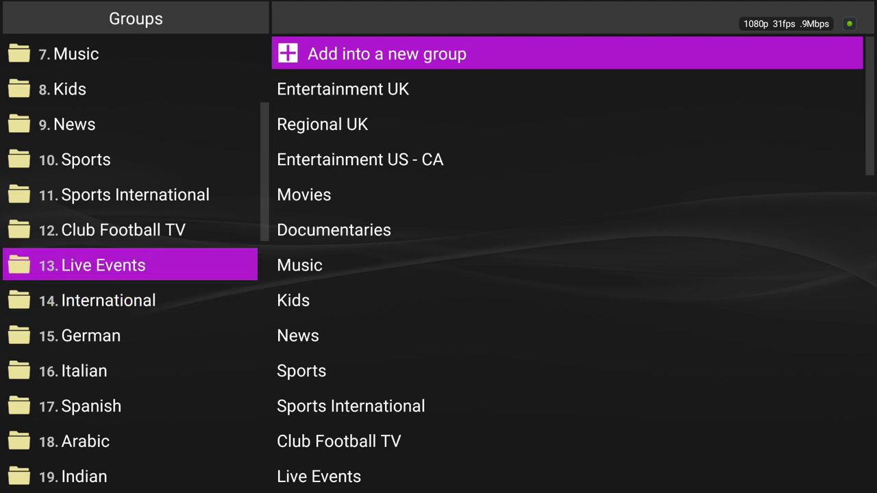
pyautogui.press('Down')
pyautogui.press('Down')
pyautogui.press('Down')
pyautogui.press('Up')
pyautogui.press('Up')
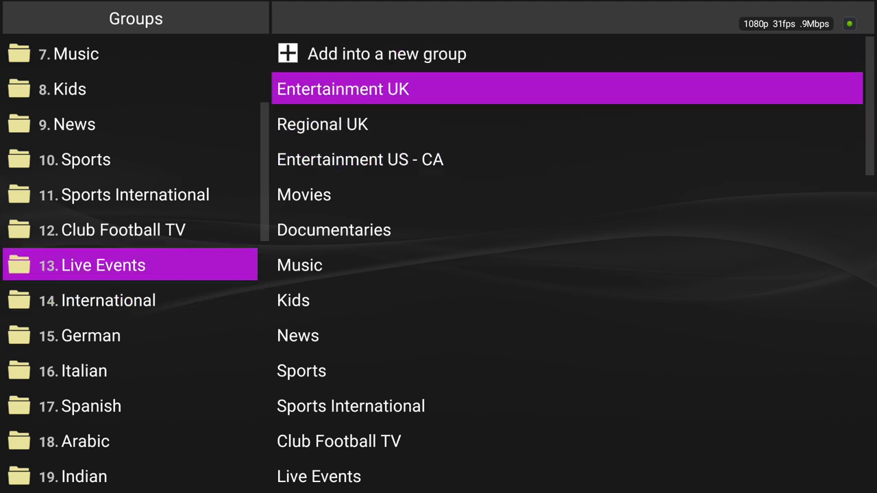
pyautogui.press('Down')
pyautogui.press('Down')
pyautogui.press('Down')
pyautogui.press('Up')
pyautogui.press('Up')
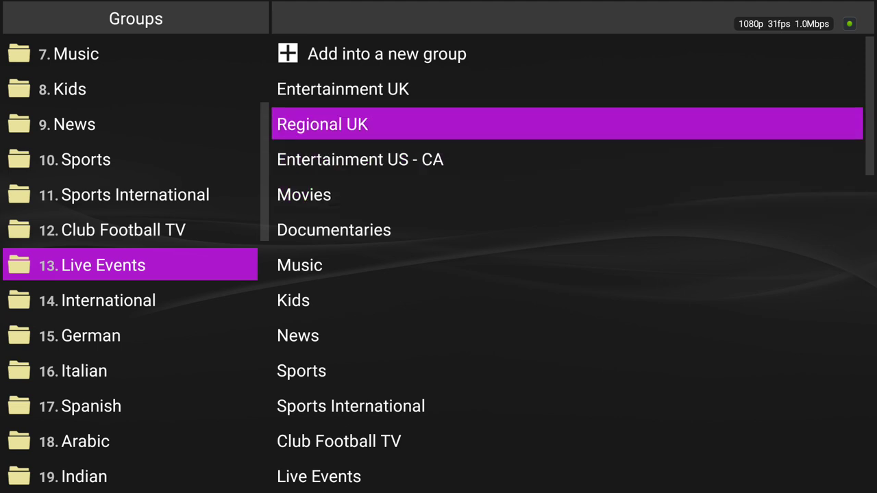
pyautogui.press('Up')
pyautogui.press('Down')
pyautogui.press('Down')
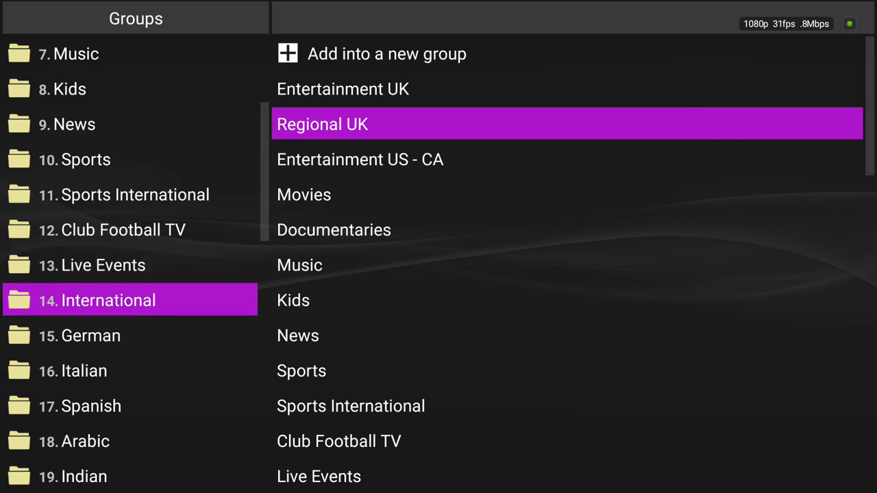
# Hide the International and German groups.
pyautogui.press('Menu')
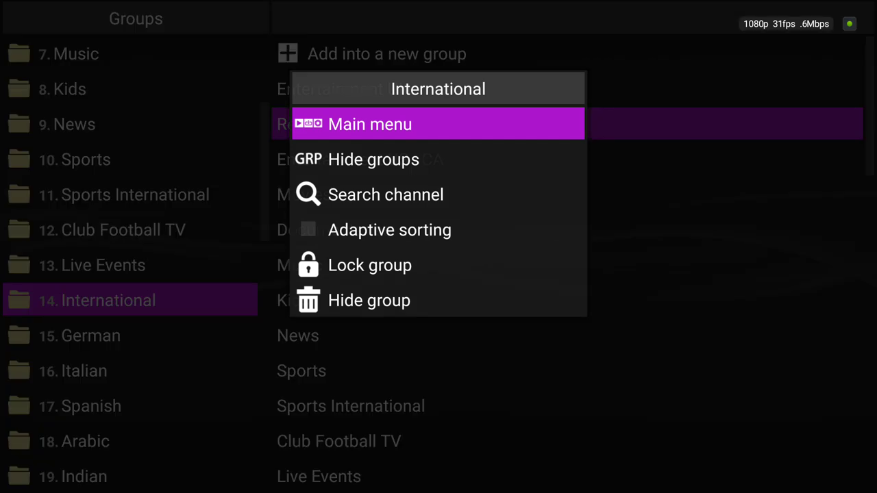
pyautogui.press('Down')
pyautogui.press('Down')
pyautogui.press('Down')
pyautogui.press('Down')
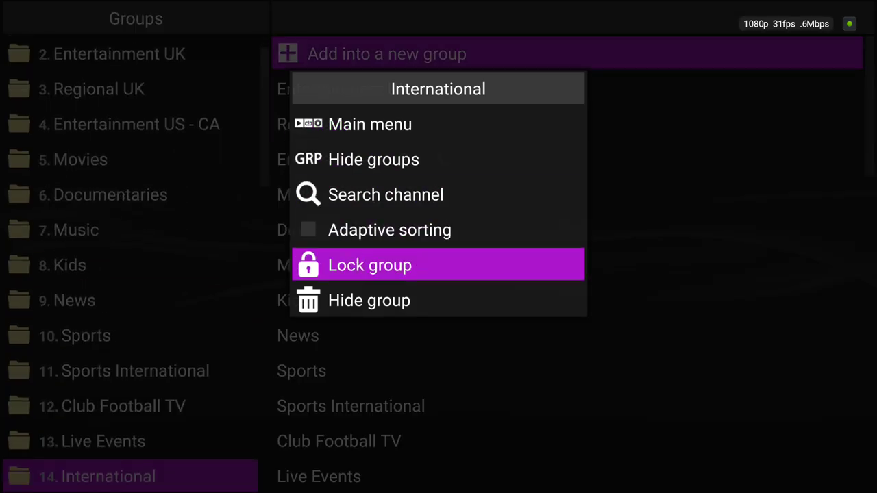
pyautogui.press('Down')
pyautogui.press('Return')
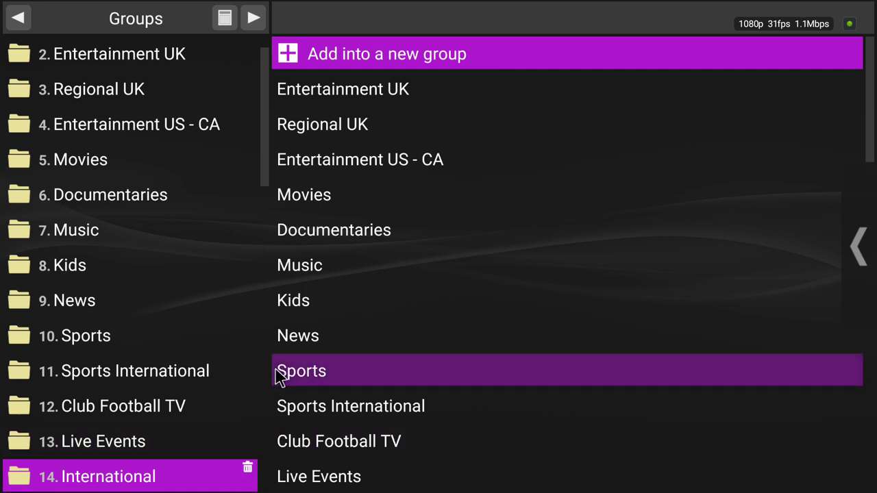
pyautogui.press('Down')
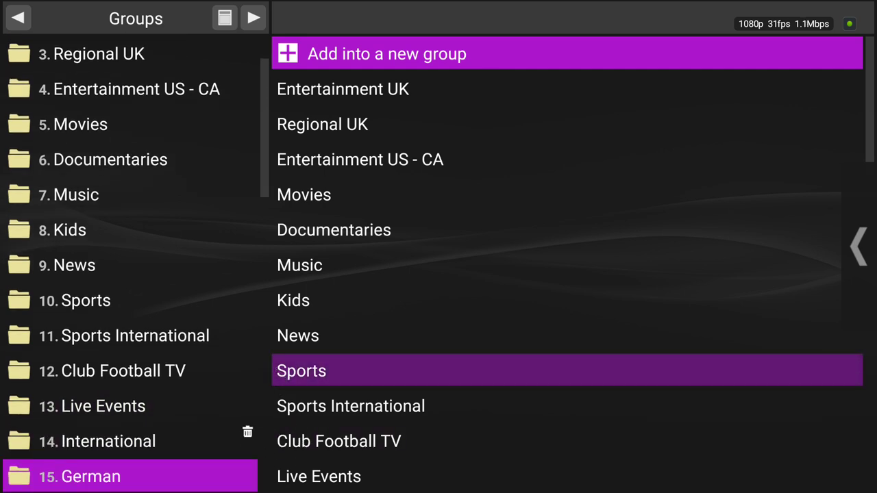
pyautogui.press('Menu')
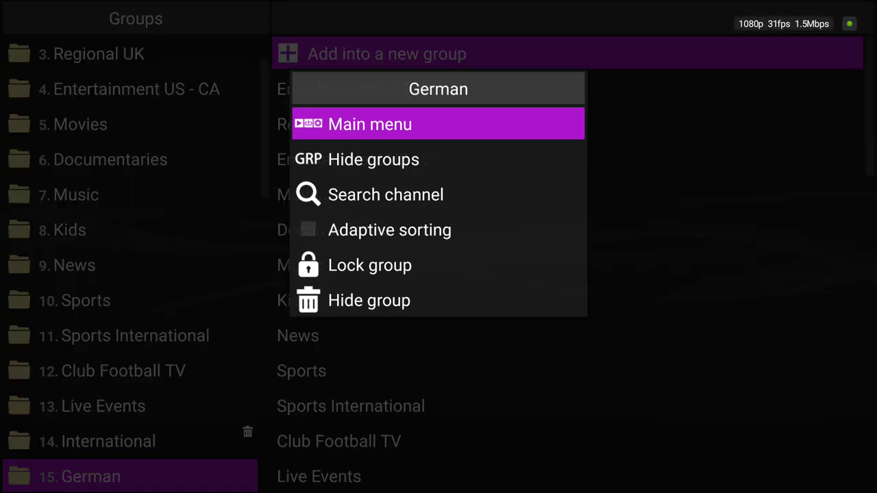
pyautogui.press('Down')
pyautogui.press('Down')
pyautogui.press('Down')
pyautogui.press('Down')
pyautogui.press('Down')
pyautogui.press('Return')
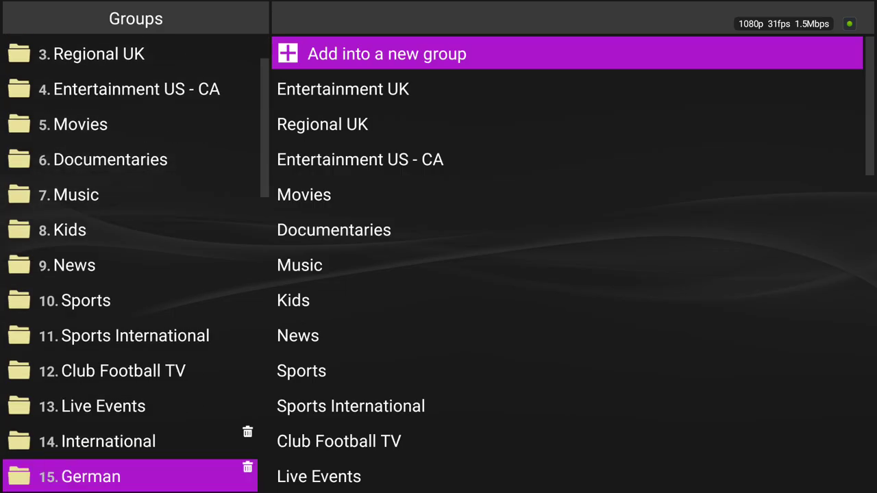
pyautogui.press('Down')
# Hide the Italian and Spanish groups.
pyautogui.press('Menu')
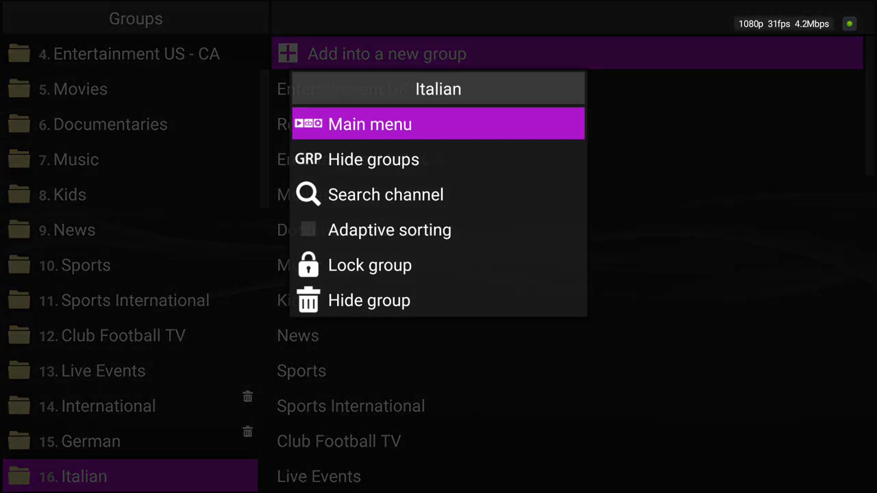
pyautogui.press('Down')
pyautogui.press('Down')
pyautogui.press('Down')
pyautogui.press('Down')
pyautogui.press('Down')
pyautogui.press('Return')
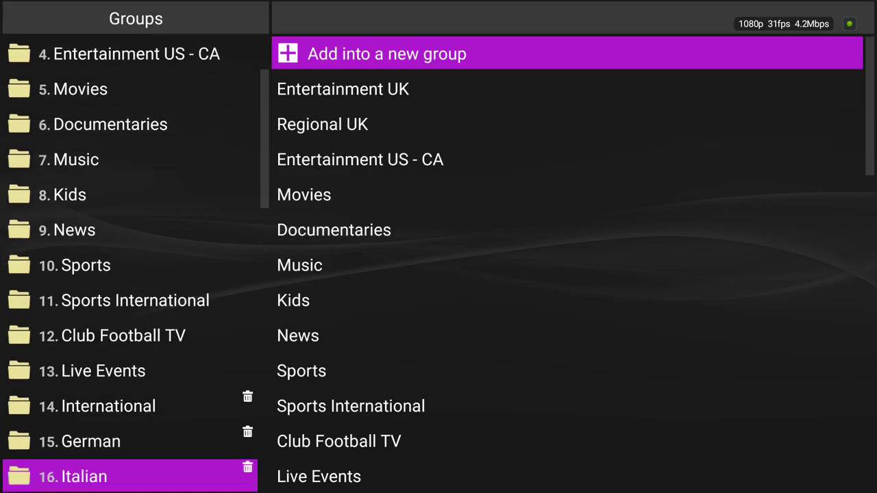
pyautogui.press('Down')
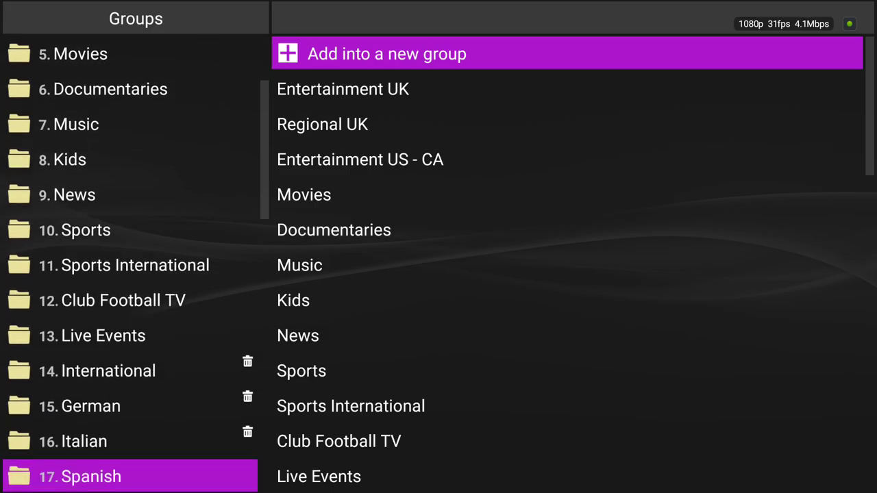
pyautogui.press('Menu')
pyautogui.press('Down')
pyautogui.press('Down')
pyautogui.press('Down')
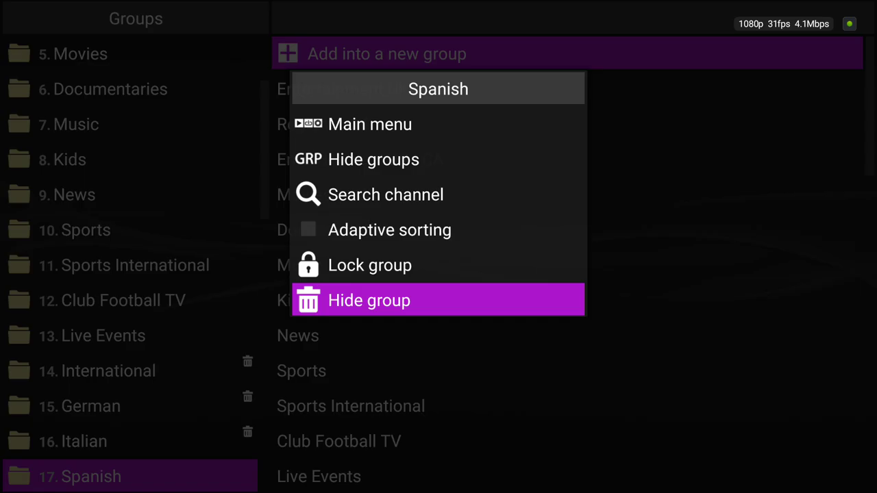
pyautogui.press('Return')
# Hide the Arabic and Indian groups.
pyautogui.press('Down')
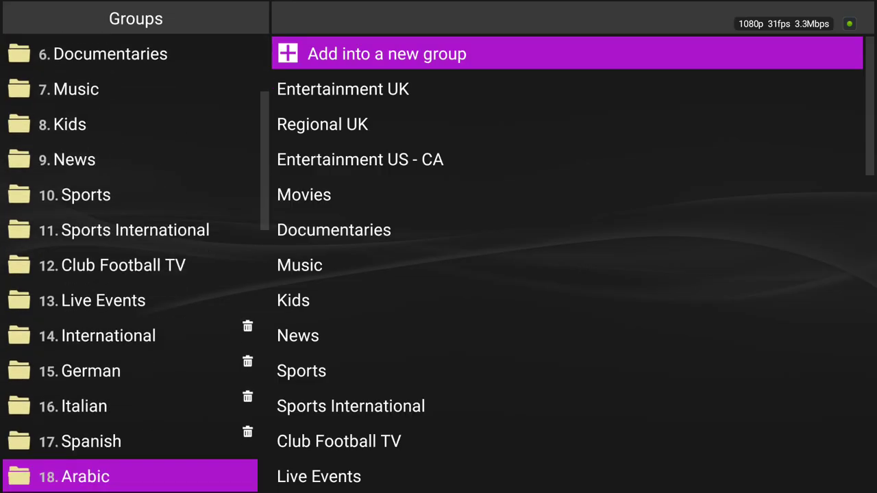
pyautogui.press('Return')
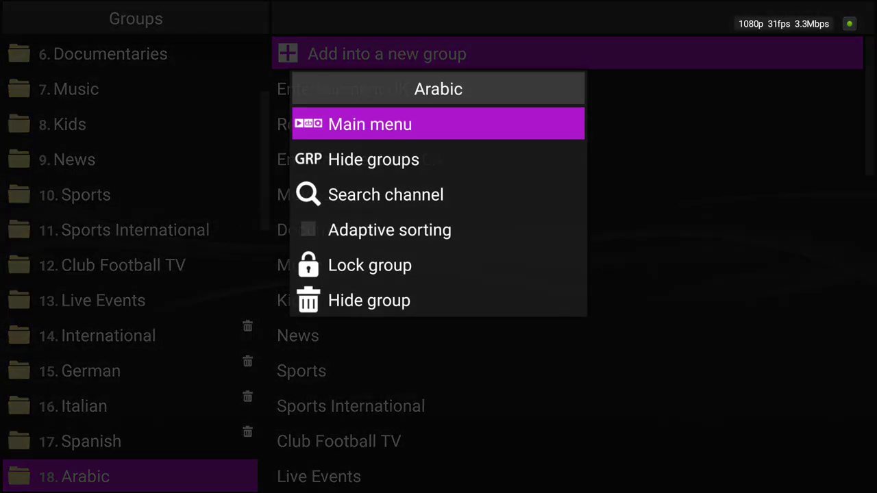
pyautogui.press('Down')
pyautogui.press('Down')
pyautogui.press('Down')
pyautogui.press('Down')
pyautogui.press('Down')
pyautogui.press('Return')
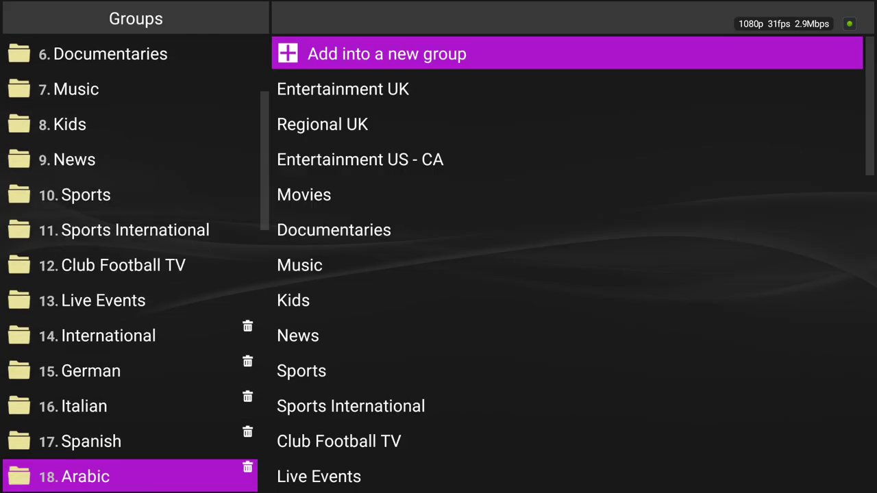
pyautogui.press('Down')
pyautogui.press('Return')
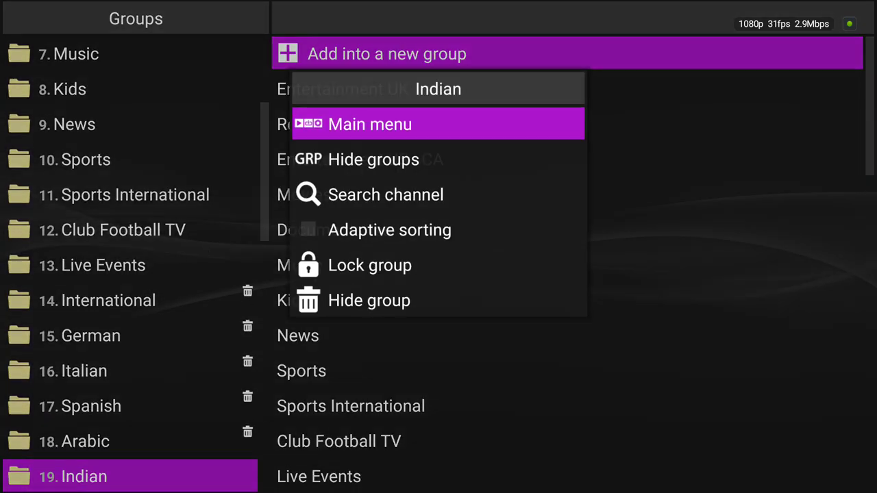
pyautogui.press('Down')
pyautogui.press('Down')
pyautogui.press('Down')
pyautogui.press('Down')
pyautogui.press('Down')
pyautogui.press('Return')
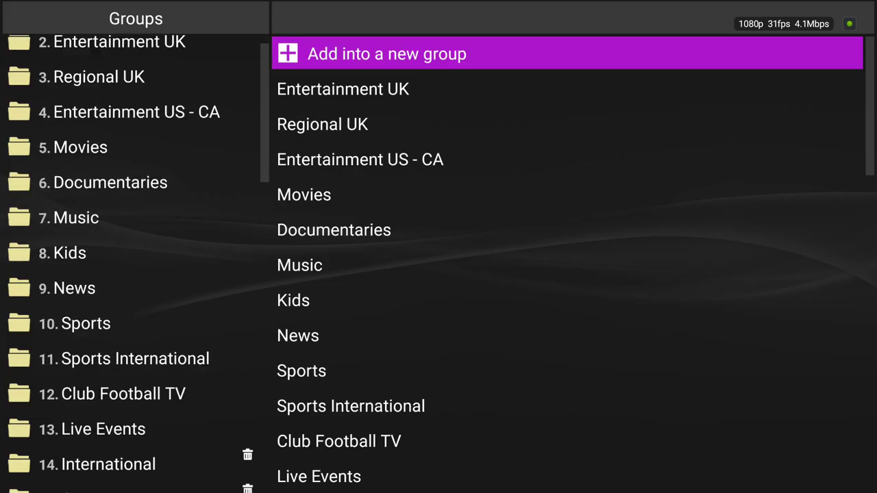
# Move past Adults and 247 to hide the Radio group.
pyautogui.press('Down')
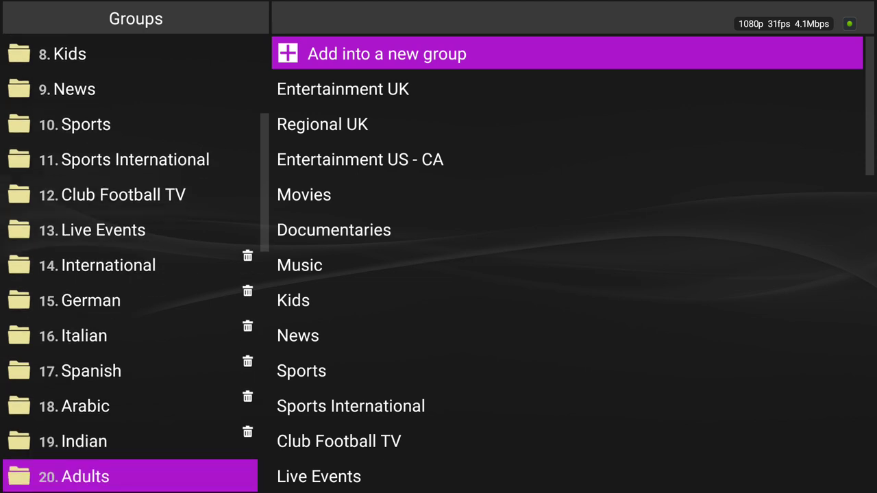
pyautogui.press('Down')
pyautogui.press('Down')
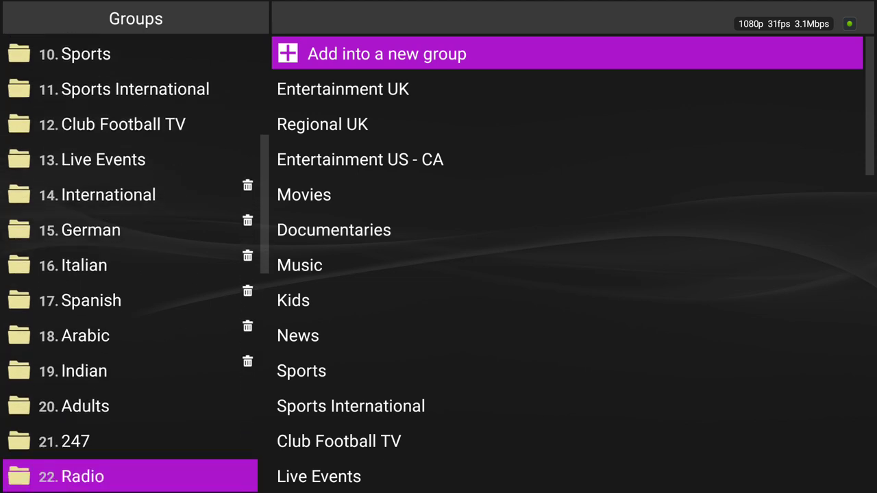
pyautogui.press('Down')
pyautogui.press('Up')
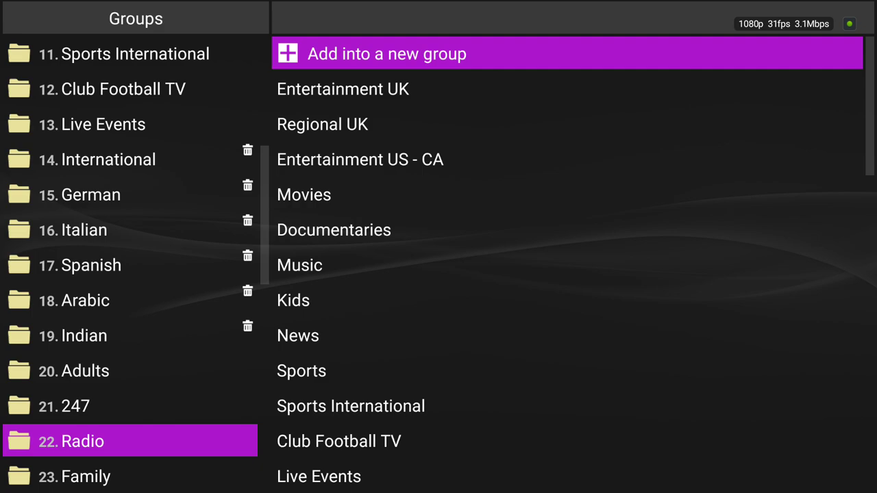
pyautogui.press('Menu')
pyautogui.press('Down')
pyautogui.press('Down')
pyautogui.press('Down')
pyautogui.press('Down')
pyautogui.press('Down')
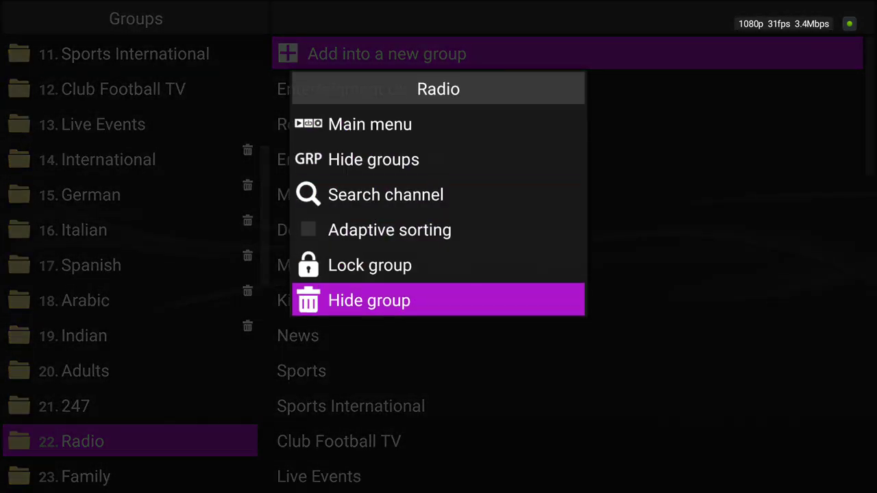
pyautogui.press('Return')
# Scroll through the remaining groups to check for other foreign ones.
pyautogui.press('Down')
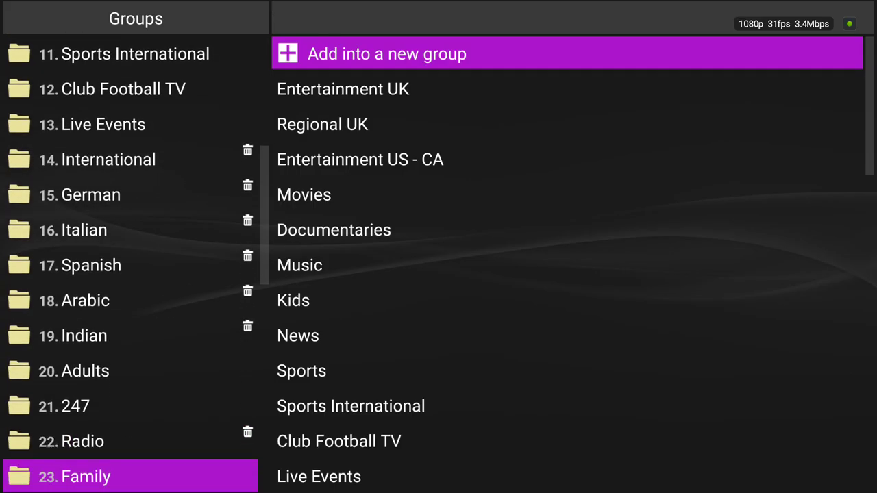
pyautogui.press('Down')
pyautogui.press('Down')
pyautogui.press('Down')
pyautogui.press('Down')
pyautogui.press('Down')
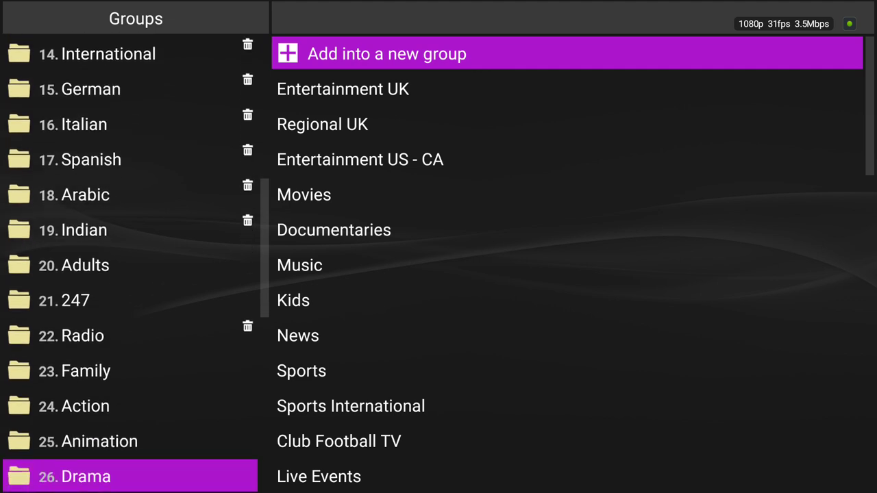
pyautogui.press('Down')
pyautogui.press('Down')
pyautogui.press('Down')
pyautogui.press('Down')
pyautogui.press('Down')
pyautogui.press('Down')
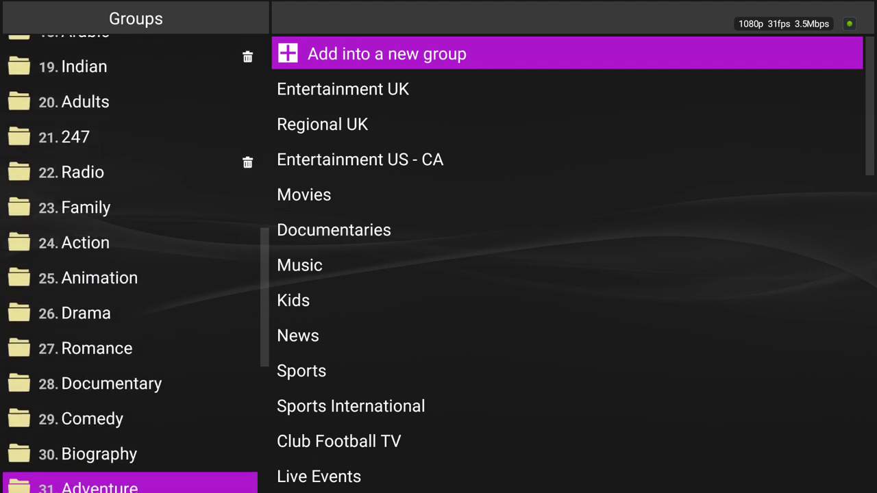
pyautogui.press('Down')
pyautogui.press('Down')
pyautogui.press('Down')
pyautogui.press('Down')
pyautogui.press('Down')
pyautogui.press('Down')
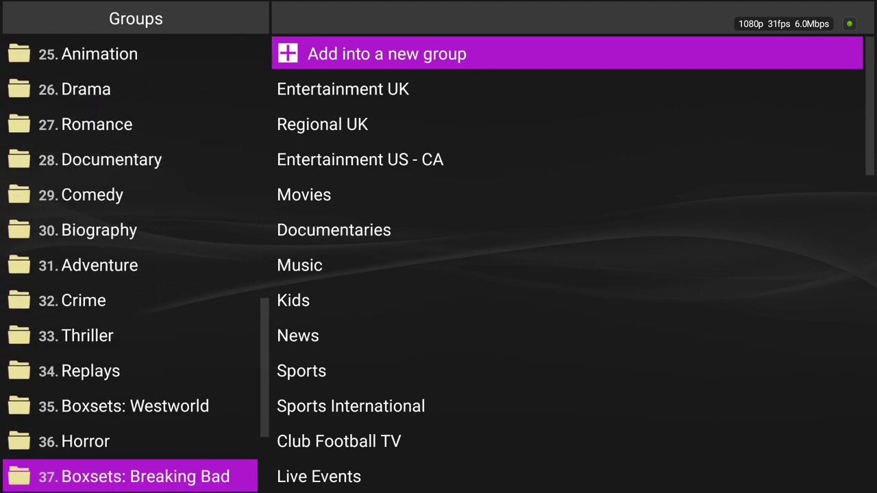
pyautogui.press('Down')
pyautogui.press('Down')
pyautogui.press('Down')
pyautogui.press('Down')
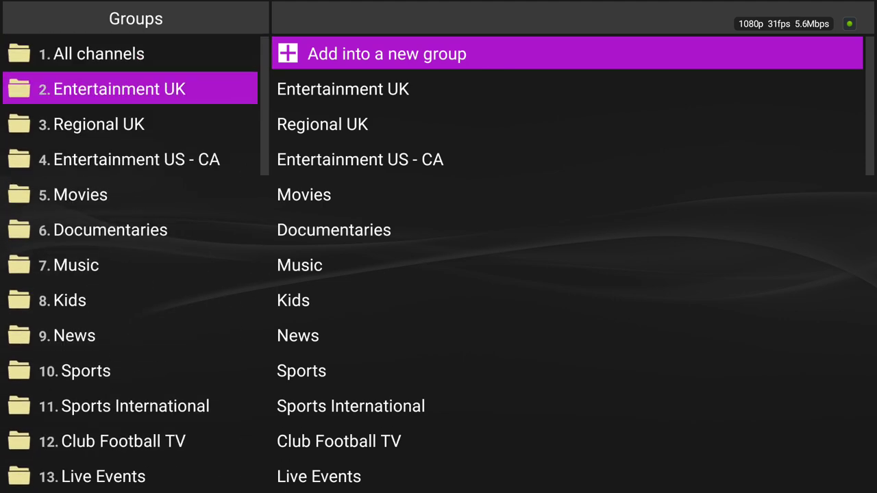
# Uncheck Groups management mode in Settings > Advanced, then return to the channel guide.
pyautogui.press('Menu')
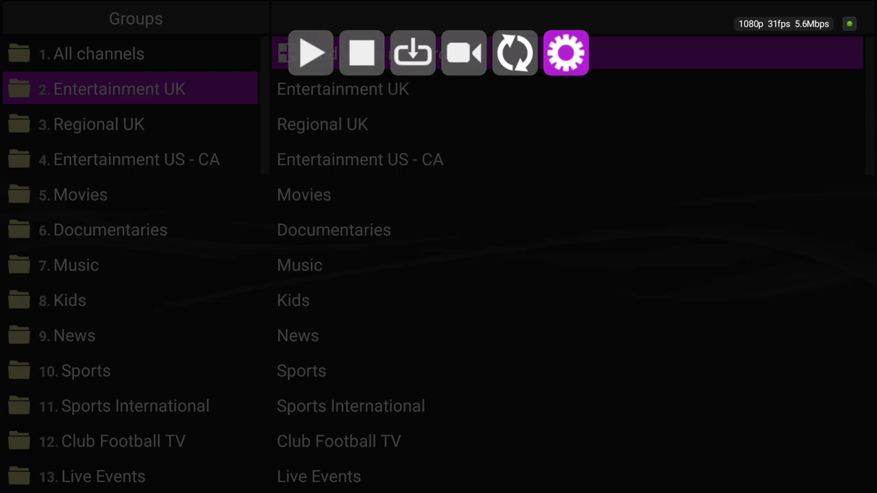
pyautogui.press('Return')
pyautogui.press('Down')
pyautogui.press('Down')
pyautogui.press('Down')
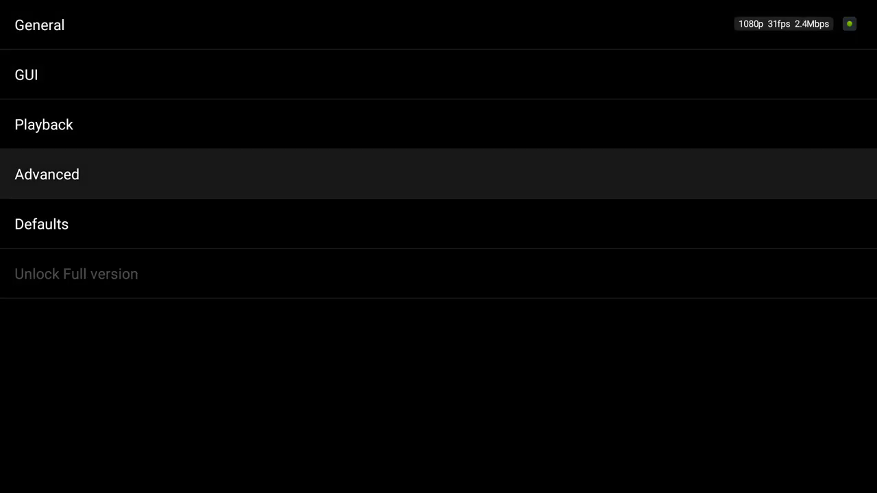
pyautogui.press('Return')
pyautogui.press('Down')
pyautogui.press('Down')
pyautogui.press('Down')
pyautogui.press('Return')
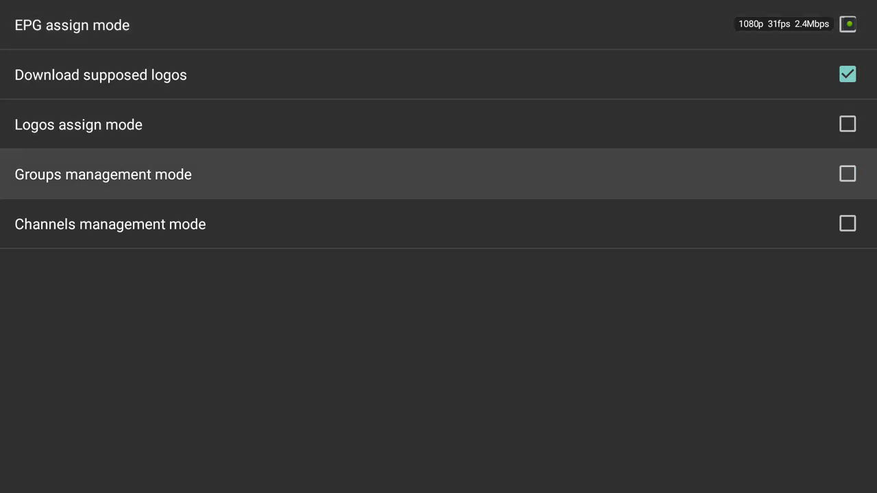
pyautogui.press('Escape')
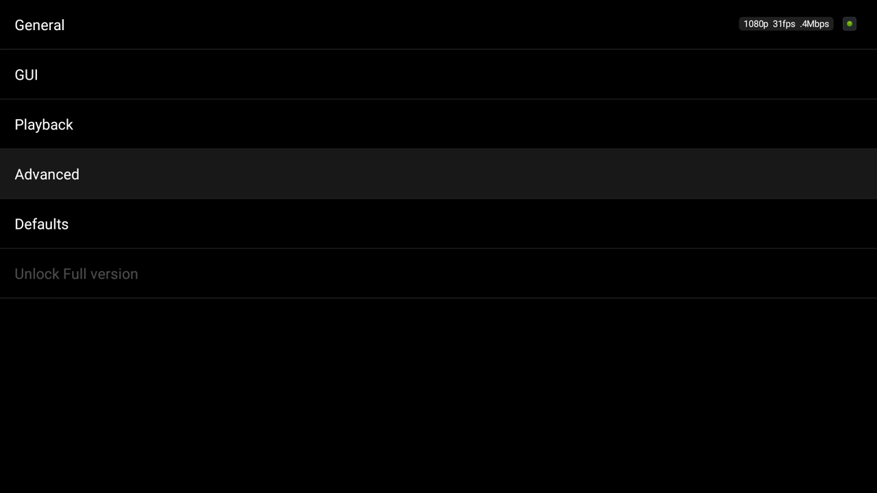
pyautogui.press('Escape')
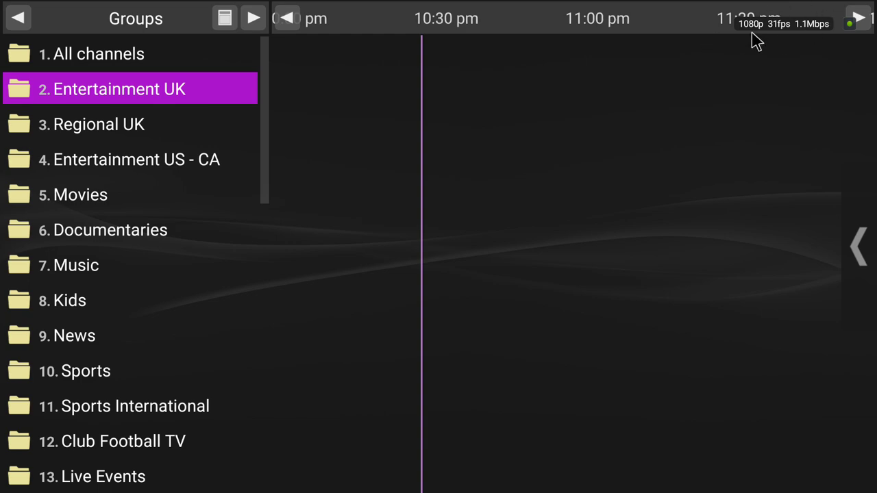
# Open Entertainment UK and cycle through groups to confirm hidden ones are gone.
pyautogui.press('Return')
pyautogui.press('Right')
pyautogui.press('Right')
pyautogui.press('Right')
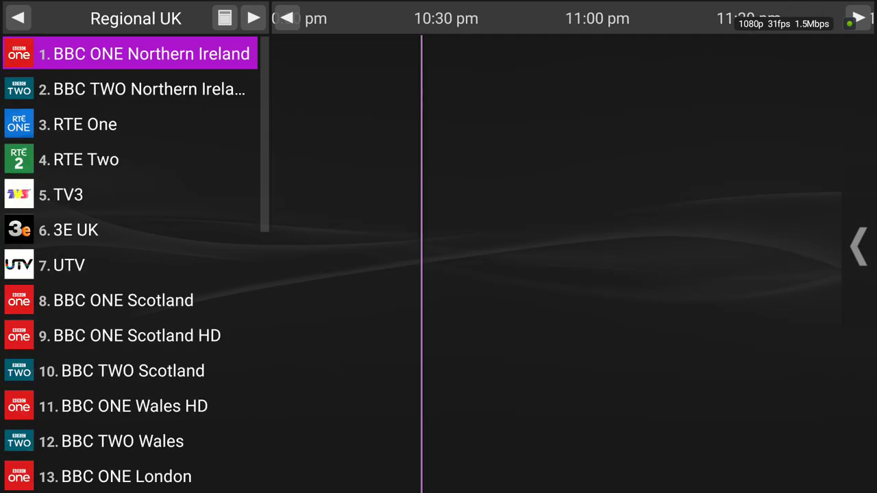
pyautogui.press('Right')
pyautogui.press('Right')
pyautogui.press('Right')
pyautogui.press('Right')
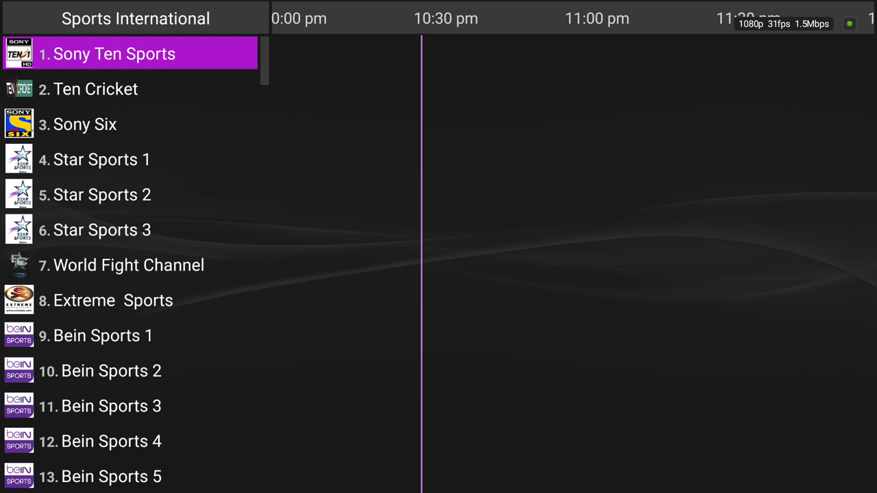
pyautogui.press('Right')
pyautogui.press('Right')
pyautogui.press('Right')
pyautogui.press('Right')
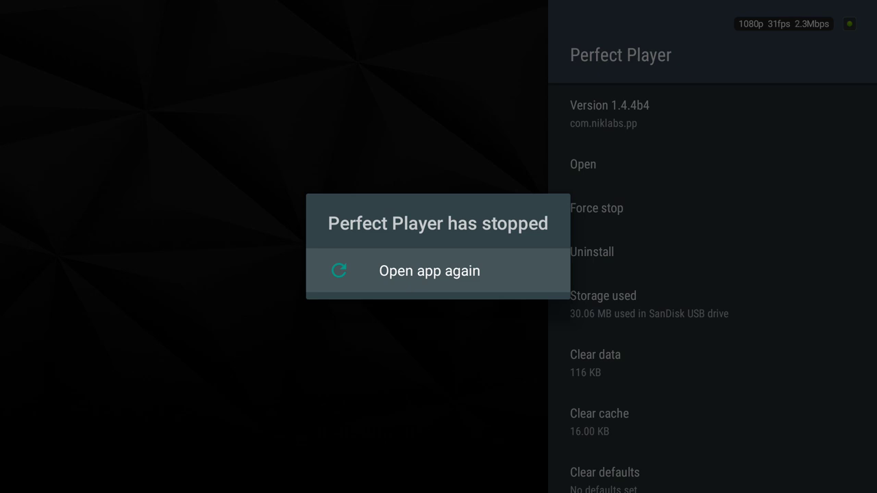
# Dismiss the crash, force stop and relaunch Perfect Player, then open All channels.
pyautogui.press('Escape')
pyautogui.press('Down')
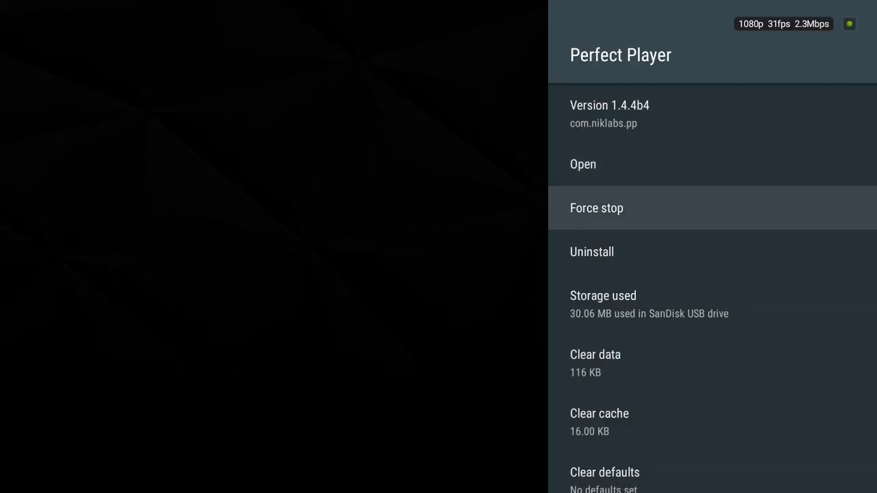
pyautogui.press('Return')
pyautogui.press('Return')
pyautogui.press('Up')
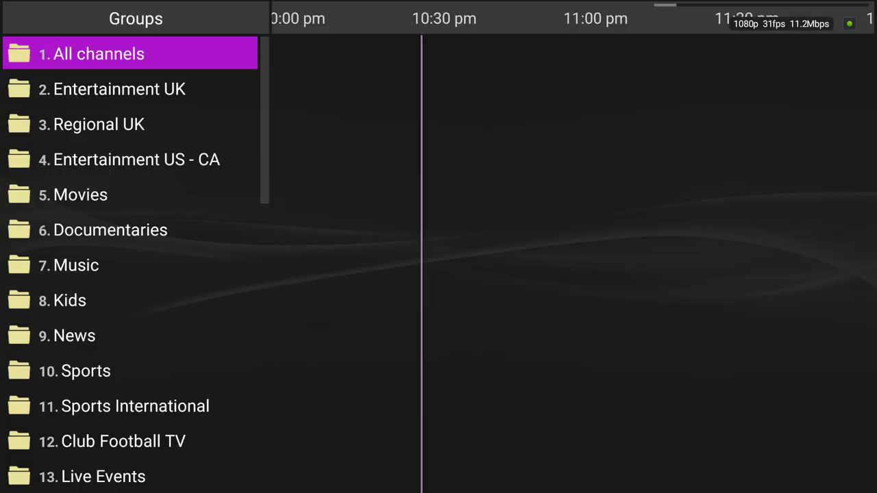
pyautogui.press('Return')
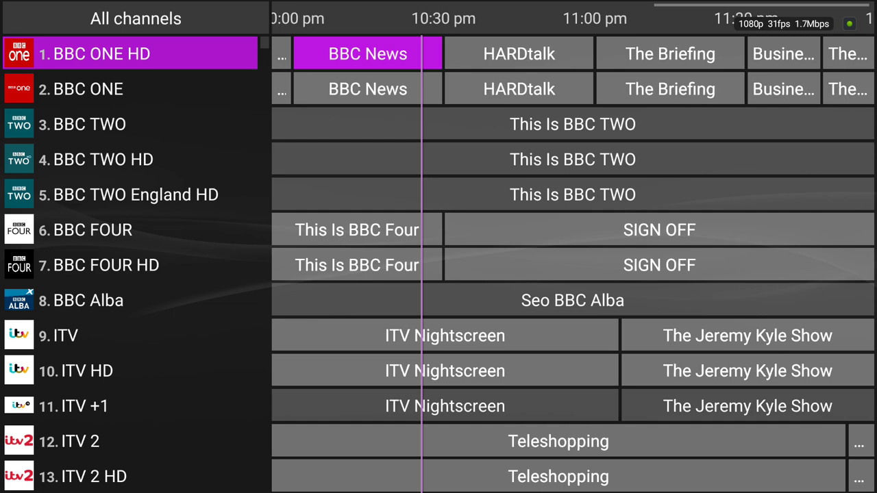
# Back up the player settings from Settings > Defaults to a .ppbck file in storage.
pyautogui.press('Menu')
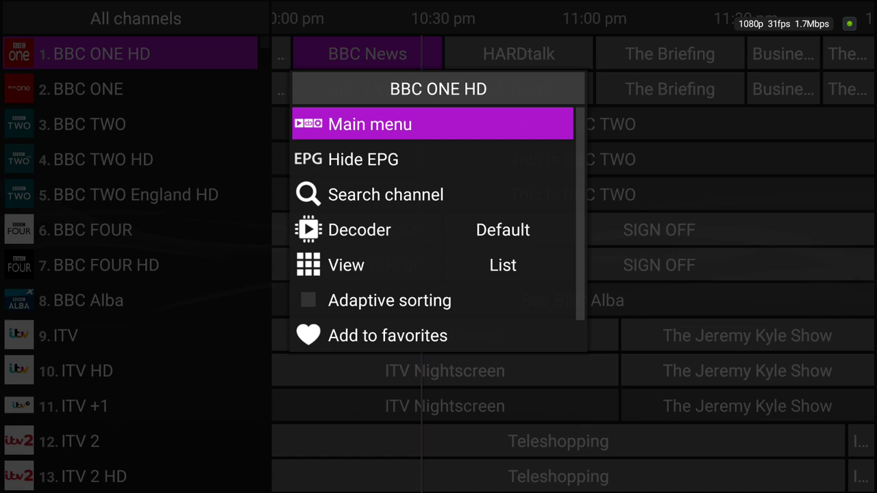
pyautogui.press('Return')
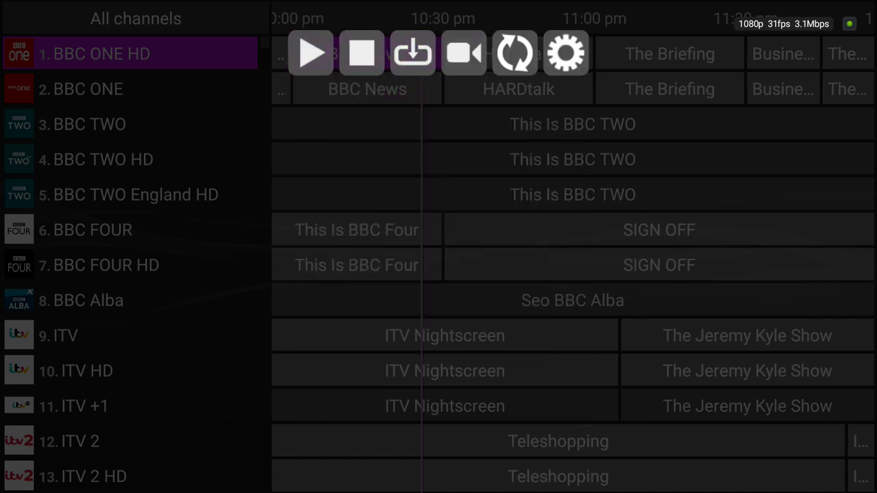
pyautogui.press('Return')
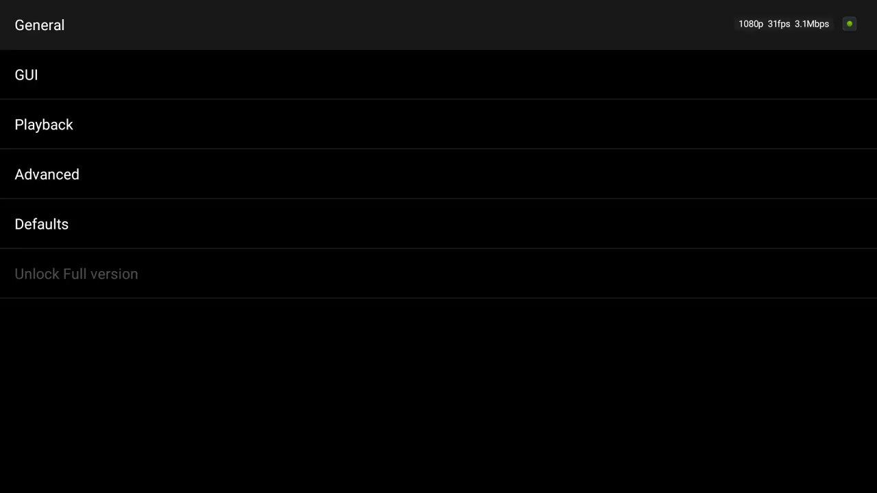
pyautogui.press('Down')
pyautogui.press('Down')
pyautogui.press('Down')
pyautogui.press('Down')
pyautogui.press('Return')
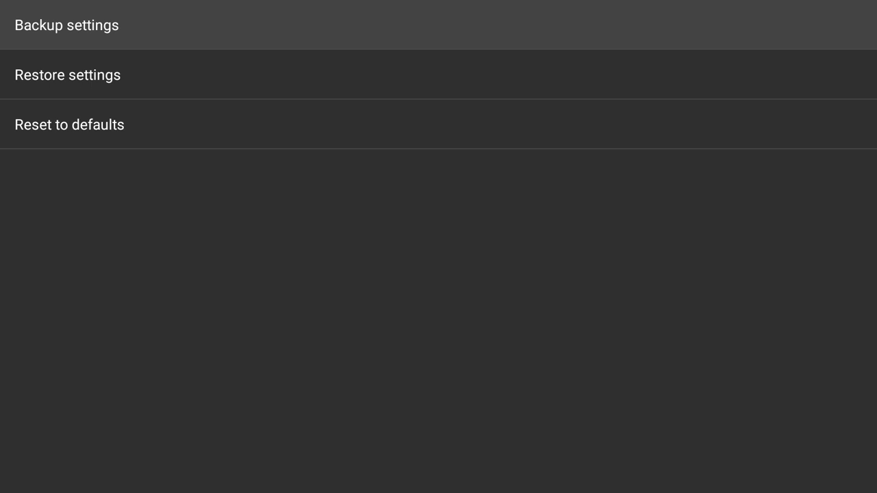
pyautogui.press('Return')
pyautogui.press('Return')
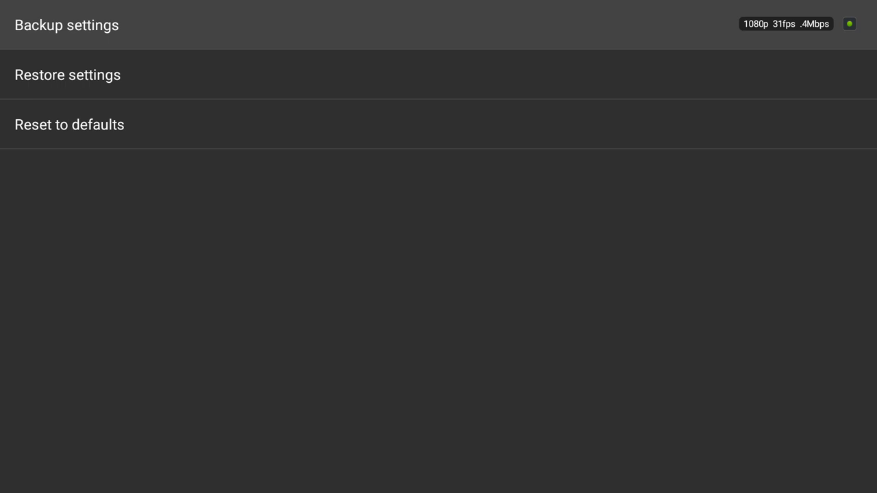
pyautogui.press('Return')
pyautogui.press('Down')
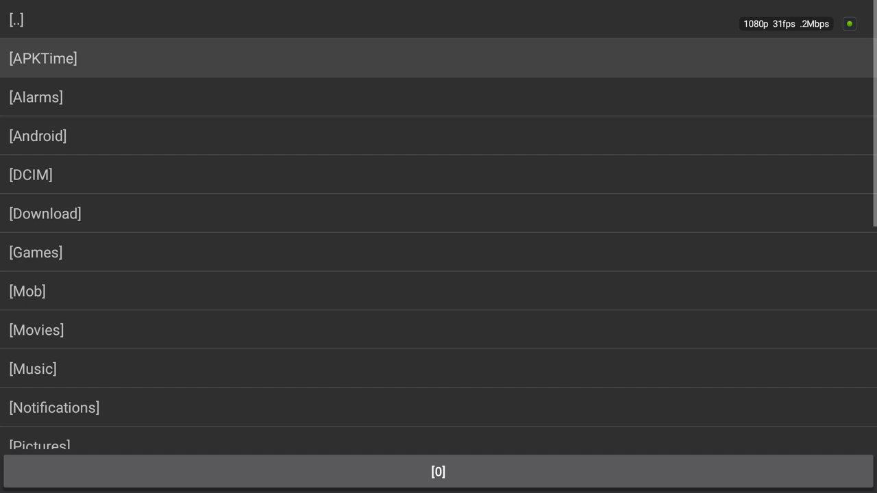
pyautogui.press('Down')
pyautogui.press('Down')
pyautogui.press('Down')
pyautogui.press('Down')
pyautogui.press('Down')
pyautogui.press('Down')
pyautogui.press('Down')
pyautogui.press('Down')
pyautogui.press('Down')
pyautogui.press('Down')
pyautogui.press('Down')
pyautogui.press('Down')
pyautogui.press('Down')
pyautogui.press('Down')
pyautogui.press('Down')
pyautogui.press('Down')
pyautogui.press('Down')
pyautogui.press('Down')
pyautogui.press('Down')
pyautogui.press('Down')
pyautogui.press('Down')
pyautogui.press('Down')
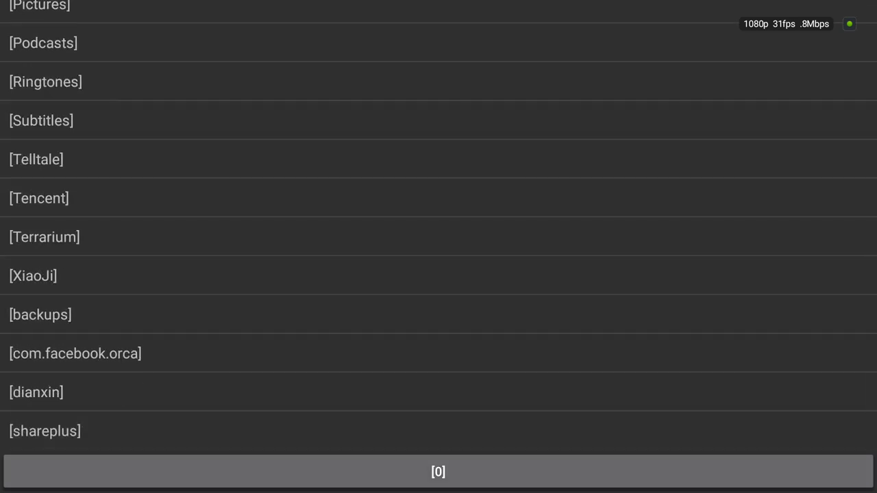
pyautogui.press('Up')
pyautogui.press('Down')
pyautogui.press('Return')
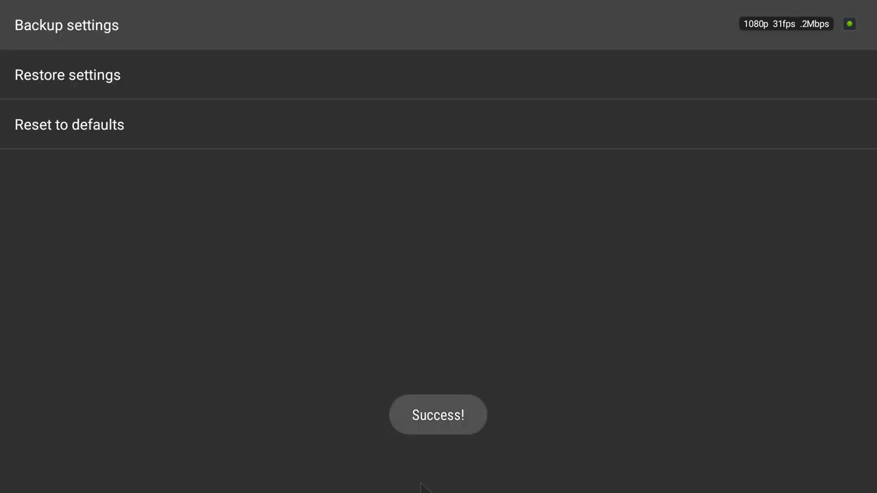
# Browse Restore settings to confirm 20180205222609.ppbck exists, then back out without restoring.
pyautogui.press('Down')
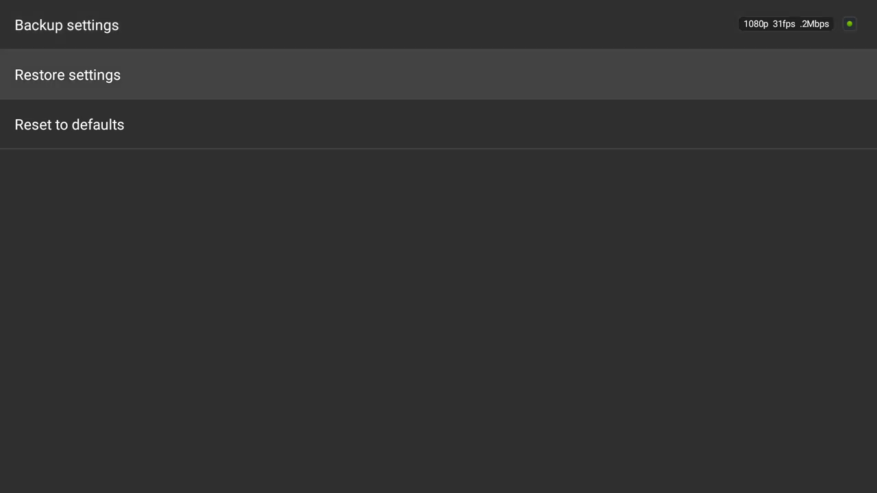
pyautogui.press('Up')
pyautogui.press('Down')
pyautogui.press('Return')
pyautogui.press('Down')
pyautogui.press('Down')
pyautogui.press('Down')
pyautogui.press('Down')
pyautogui.press('Down')
pyautogui.press('Down')
pyautogui.press('Down')
pyautogui.press('Down')
pyautogui.press('Down')
pyautogui.press('Down')
pyautogui.press('Down')
pyautogui.press('Down')
pyautogui.press('Down')
pyautogui.press('Down')
pyautogui.press('Down')
pyautogui.press('Down')
pyautogui.press('Down')
pyautogui.press('Down')
pyautogui.press('Down')
pyautogui.press('Down')
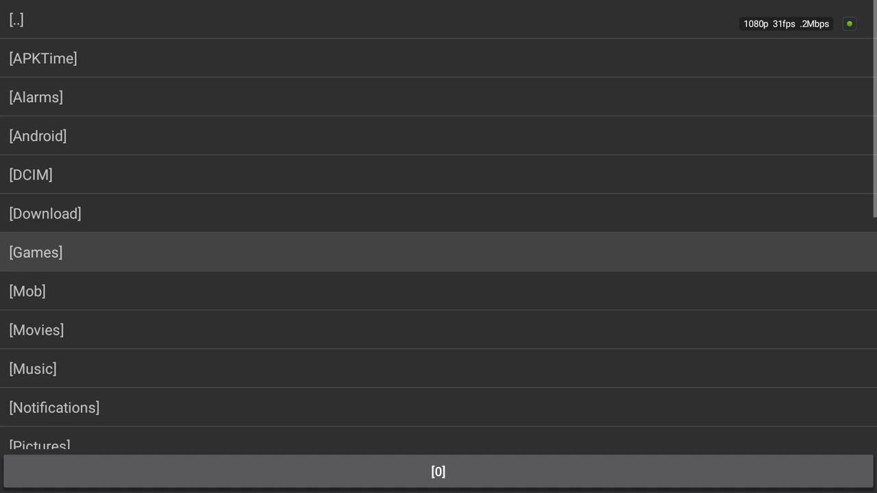
pyautogui.press('Up')
pyautogui.press('Up')
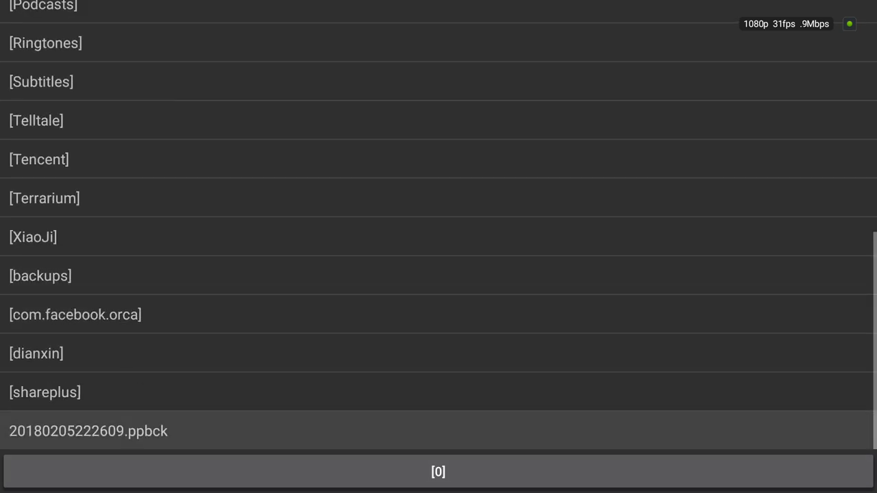
pyautogui.press('Down')
pyautogui.press('Up')
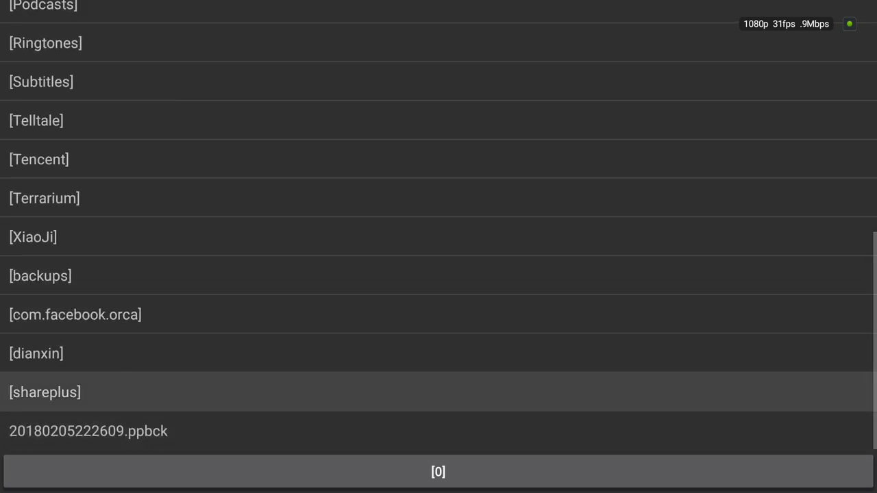
pyautogui.press('Down')
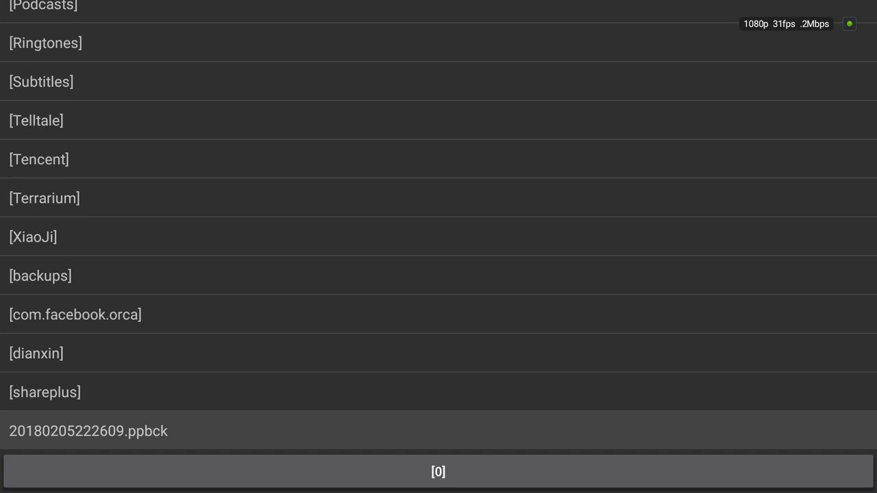
pyautogui.press('Return')
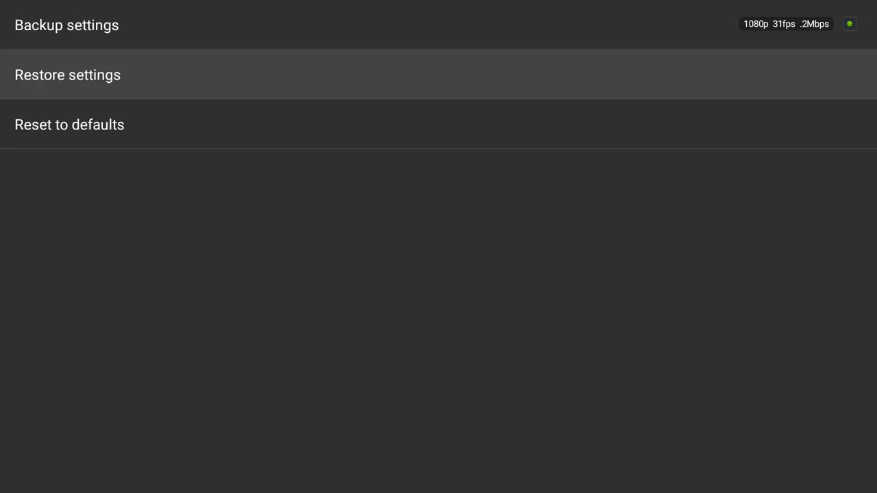
pyautogui.press('Escape')
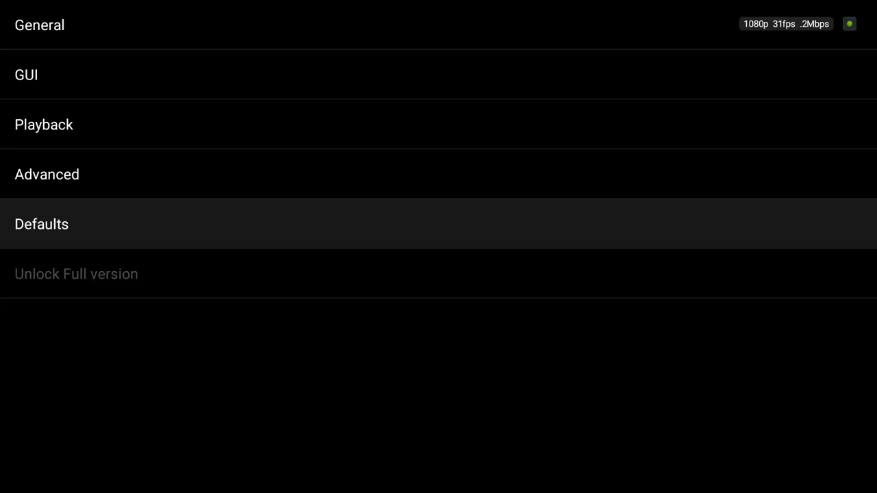
# Leave Settings and add BBC ONE HD to favorites.
pyautogui.press('Escape')
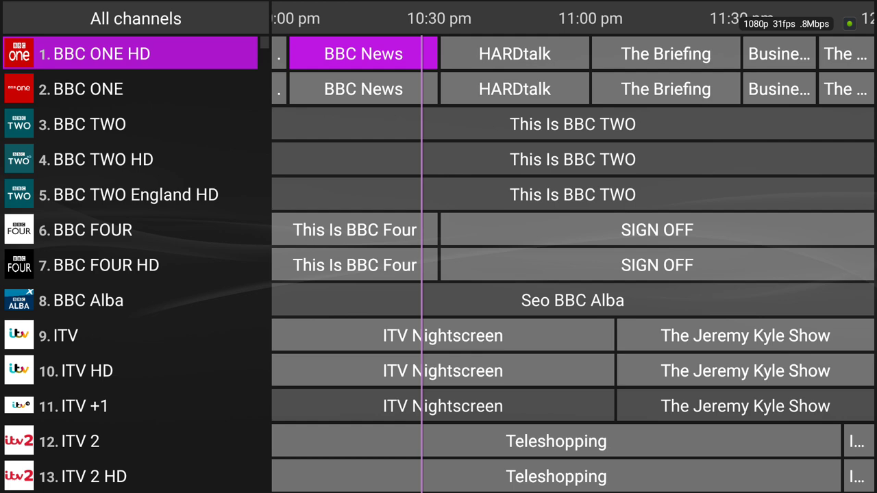
pyautogui.press('Menu')
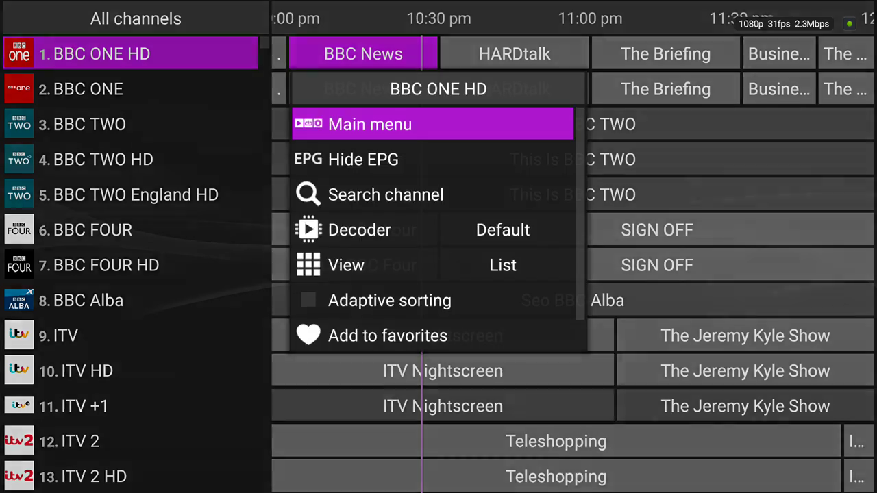
pyautogui.press('Down')
pyautogui.press('Down')
pyautogui.press('Down')
pyautogui.press('Down')
pyautogui.press('Down')
pyautogui.press('Down')
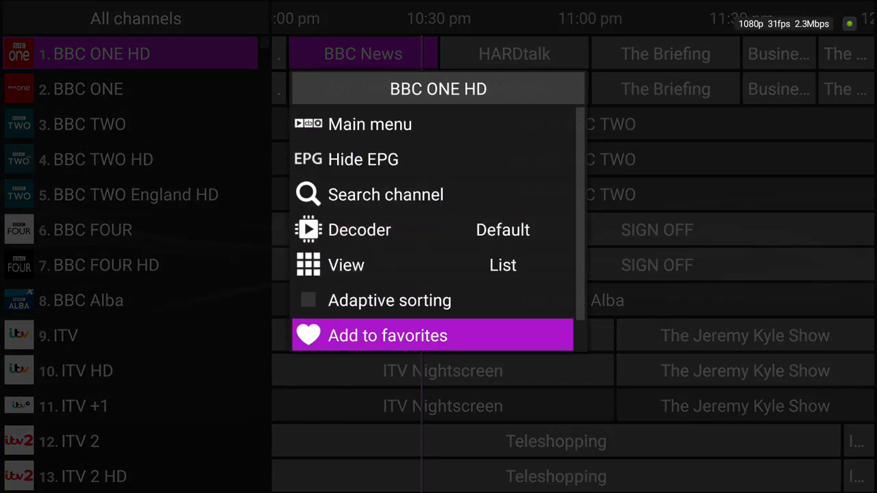
pyautogui.press('Return')
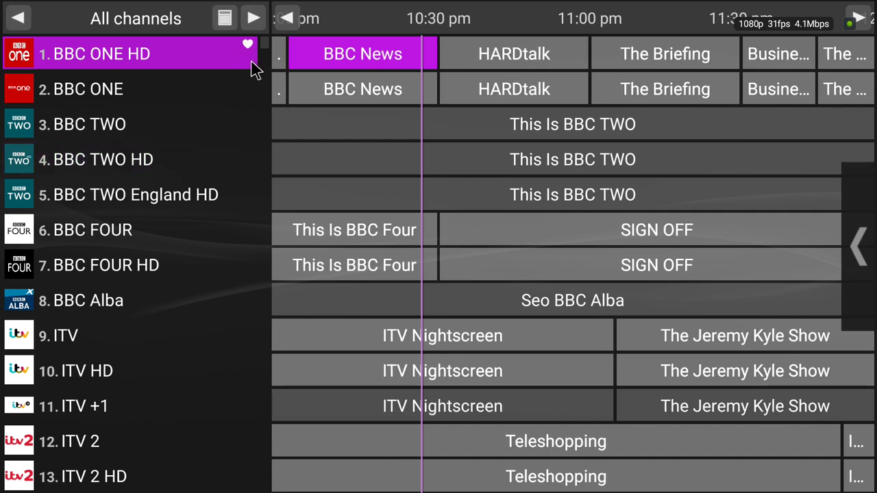
# Switch the guide to show only favourite channels.
pyautogui.press('Menu')
pyautogui.press('Down')
pyautogui.press('Down')
pyautogui.press('Down')
pyautogui.press('Down')
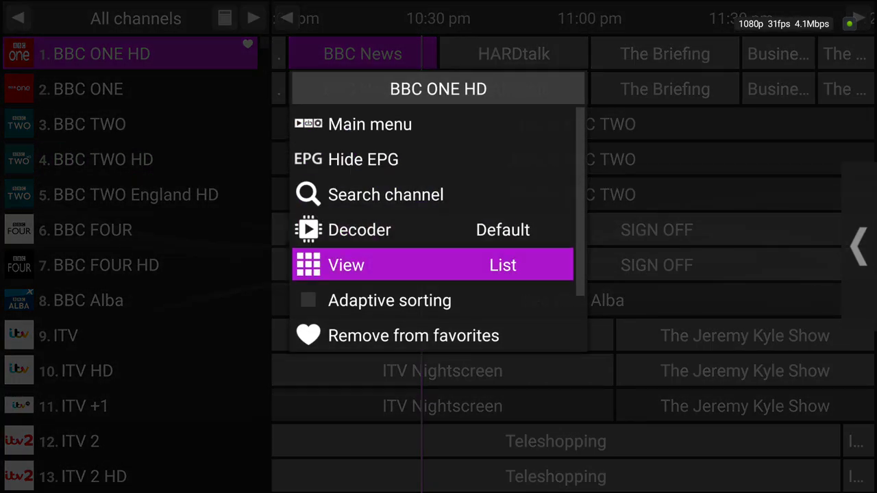
pyautogui.press('Down')
pyautogui.press('Down')
pyautogui.press('Down')
pyautogui.press('Down')
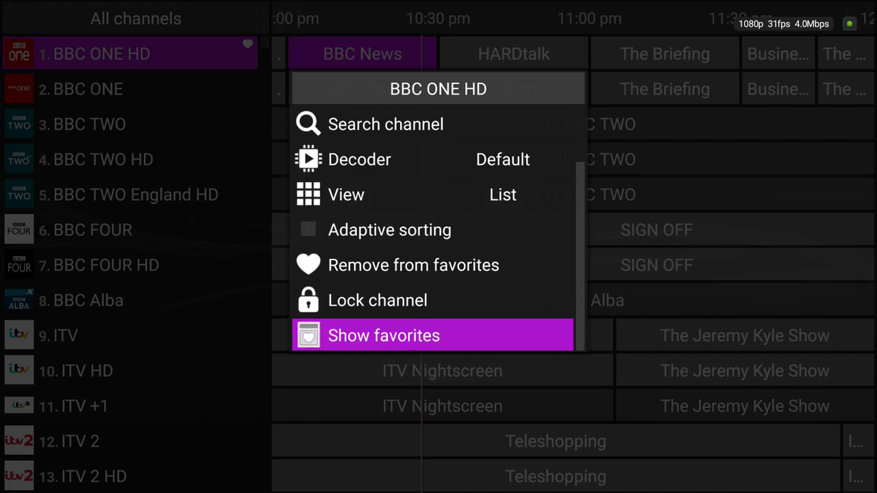
pyautogui.press('Return')
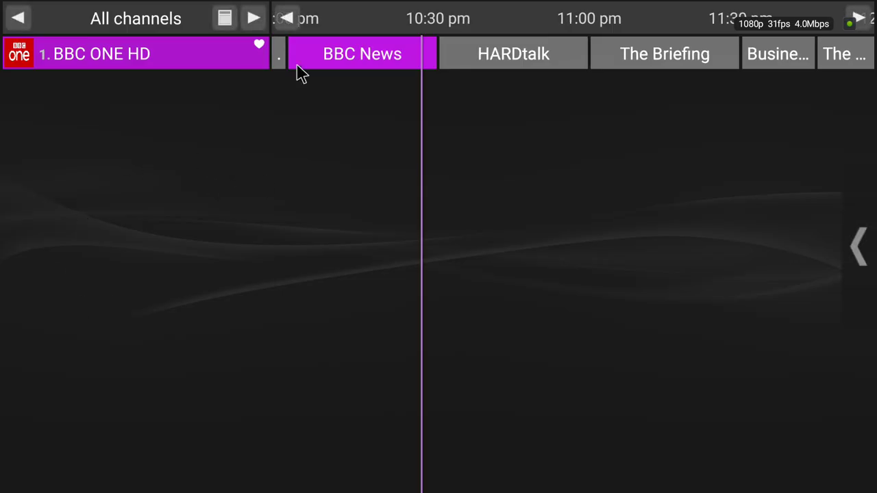